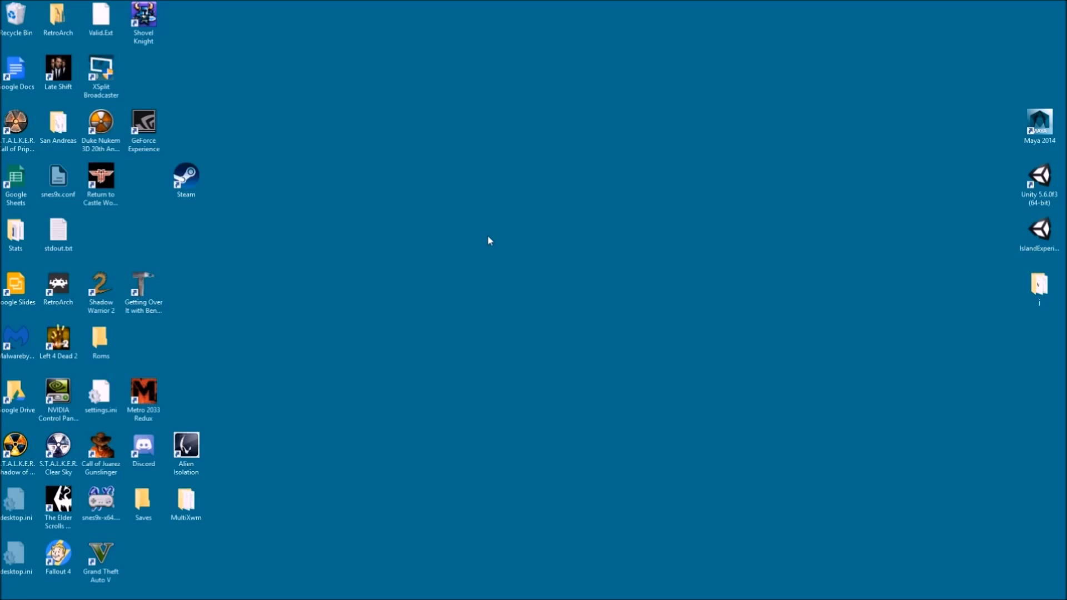
Launch Steam, check its main navigation for a Console section, and exit the client
{"action": "left_click", "coordinate": [186, 186]}
{"action": "double_click", "coordinate": [186, 185]}
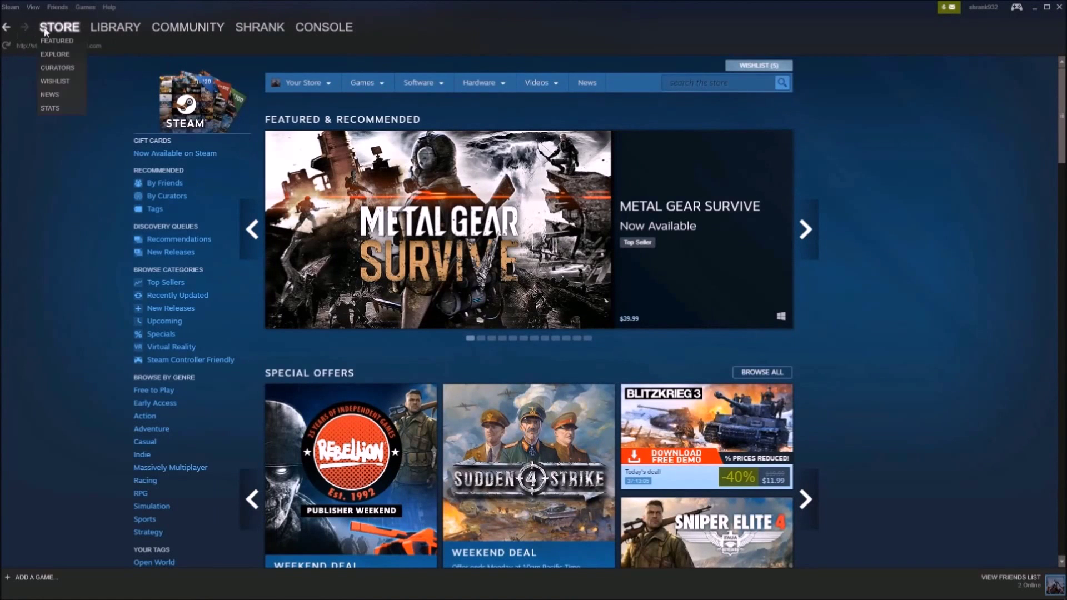
{"action": "mouse_move", "coordinate": [127, 33]}
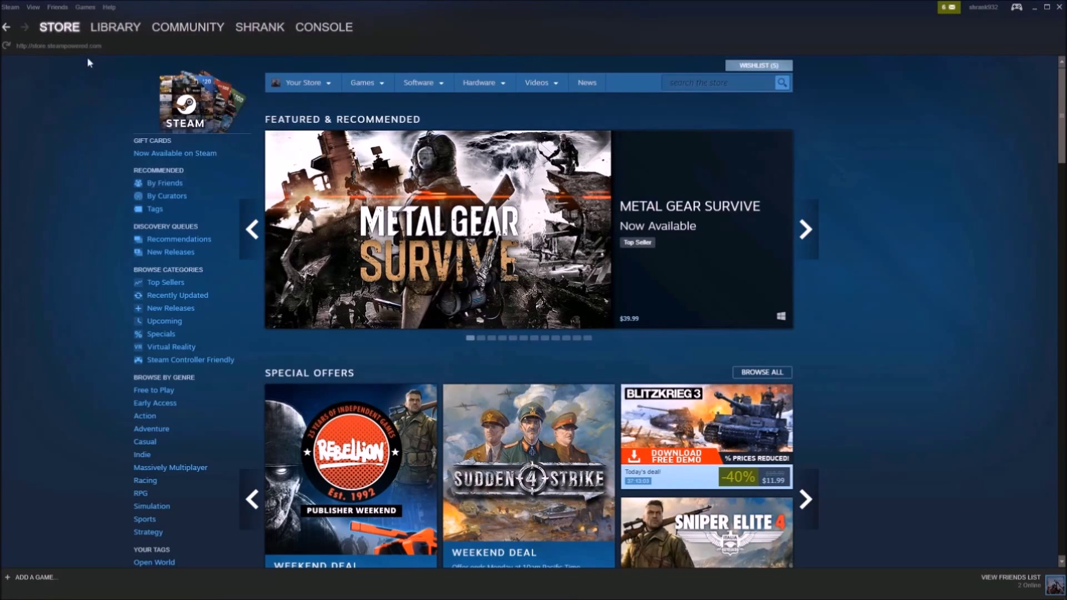
{"action": "mouse_move", "coordinate": [81, 32]}
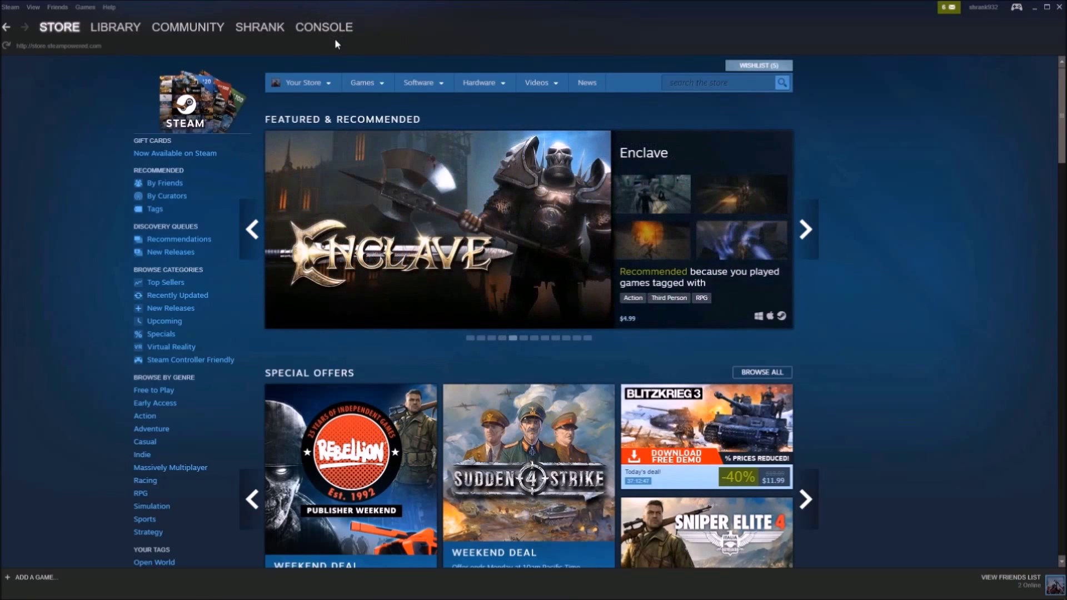
{"action": "left_click", "coordinate": [10, 7]}
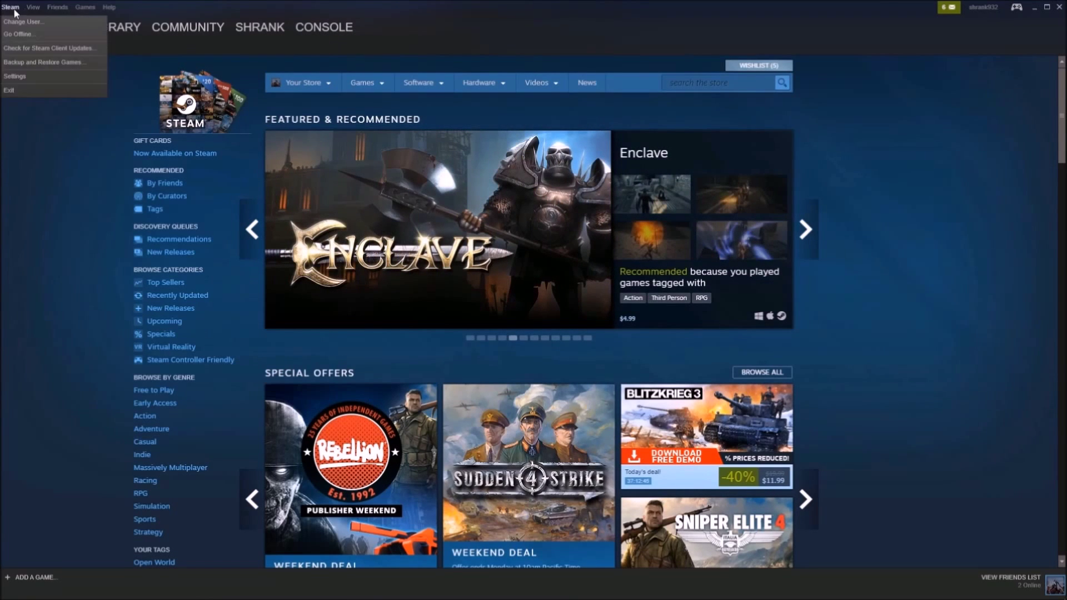
{"action": "left_click", "coordinate": [10, 90]}
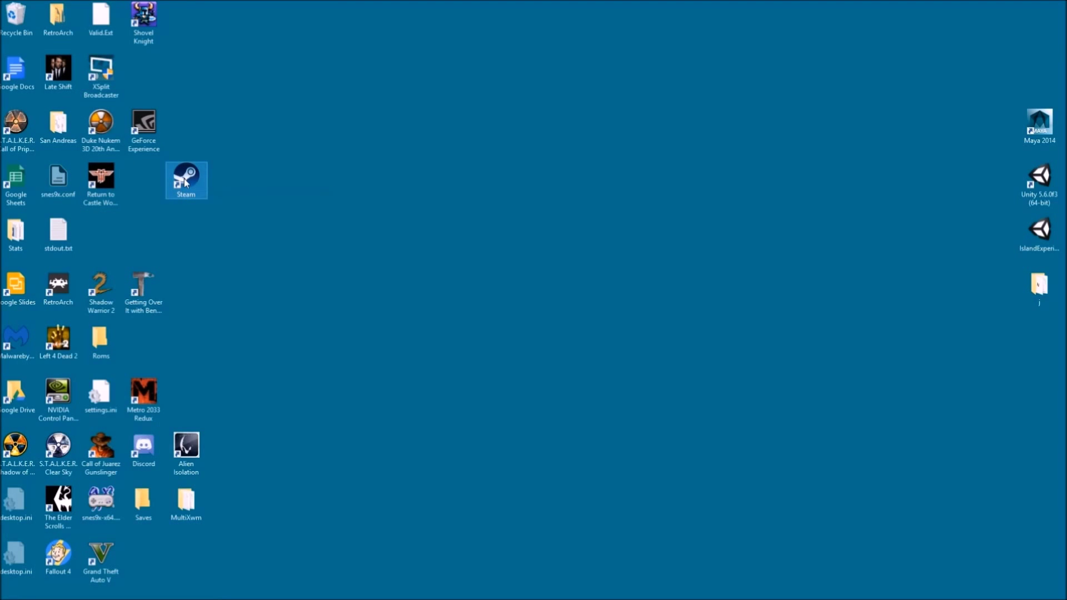
Create a duplicate of the Steam desktop shortcut and rename it Console
{"action": "right_click", "coordinate": [185, 182]}
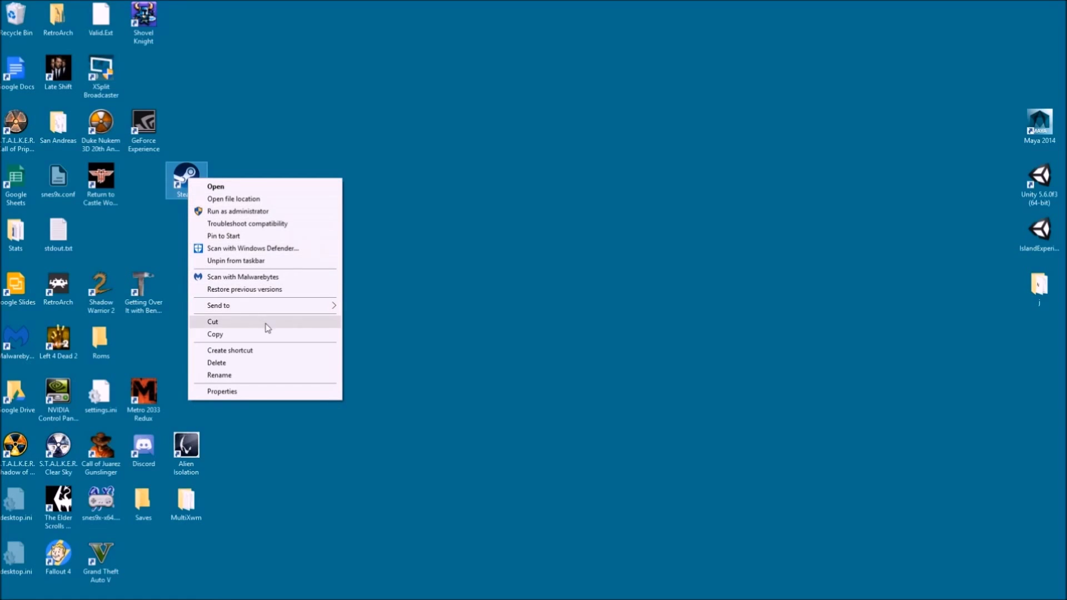
{"action": "left_click", "coordinate": [250, 350]}
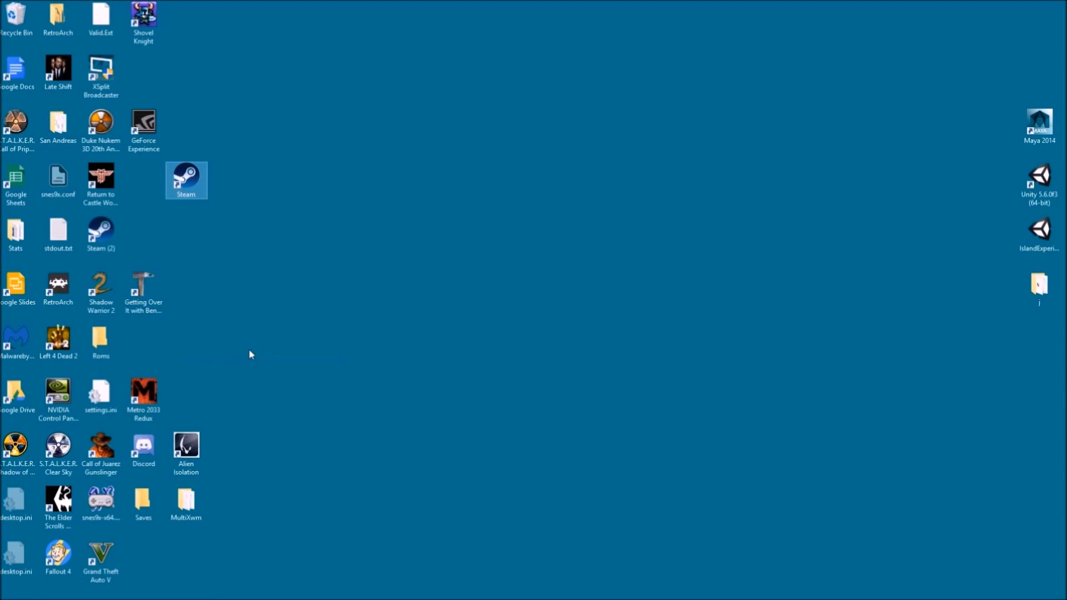
{"action": "left_click", "coordinate": [105, 240]}
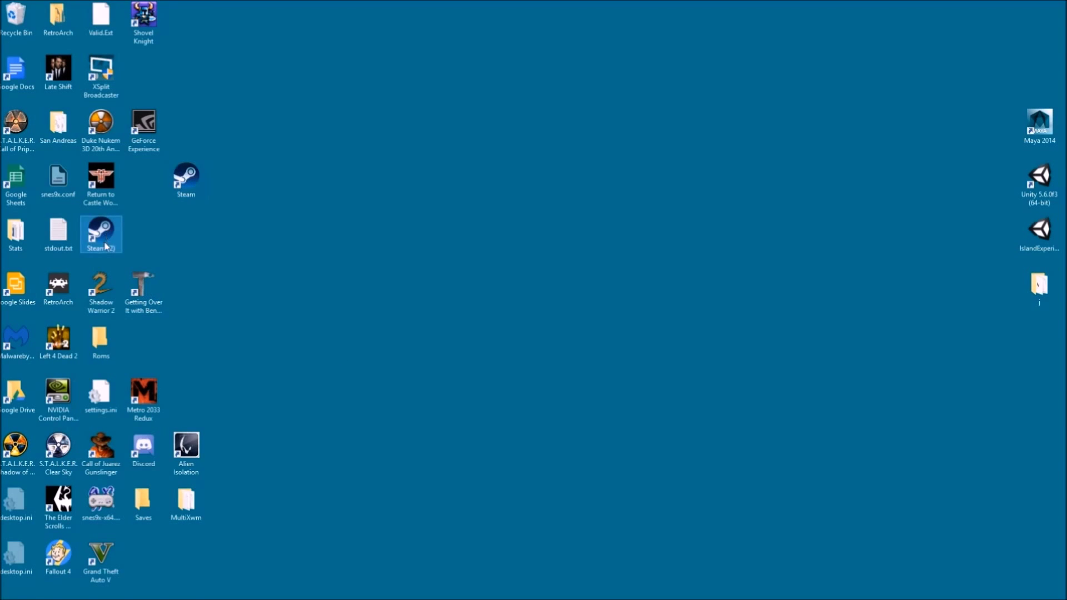
{"action": "right_click", "coordinate": [105, 246]}
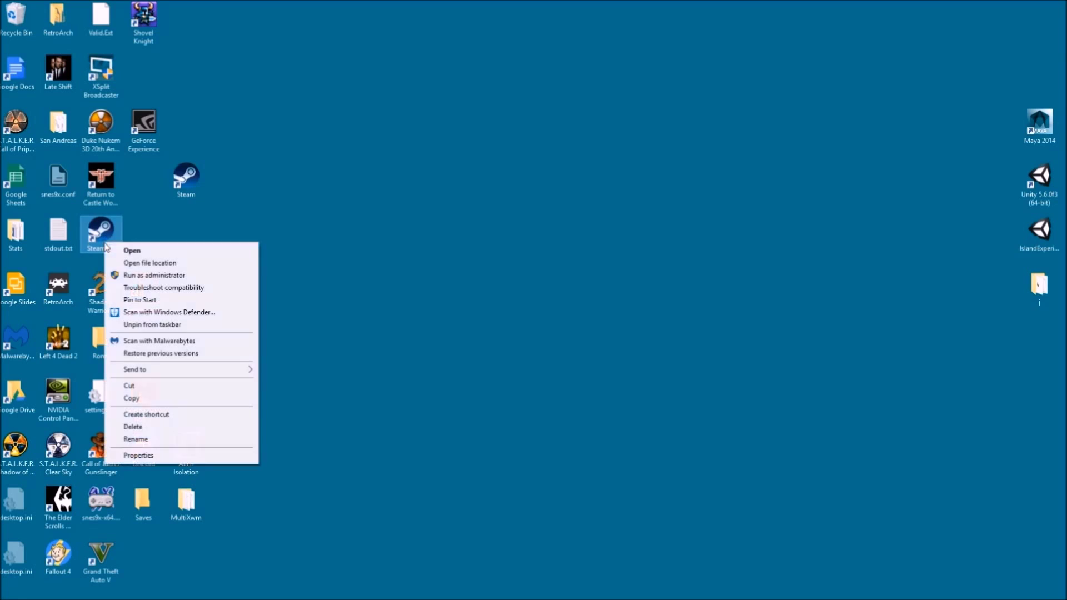
{"action": "left_click", "coordinate": [142, 440]}
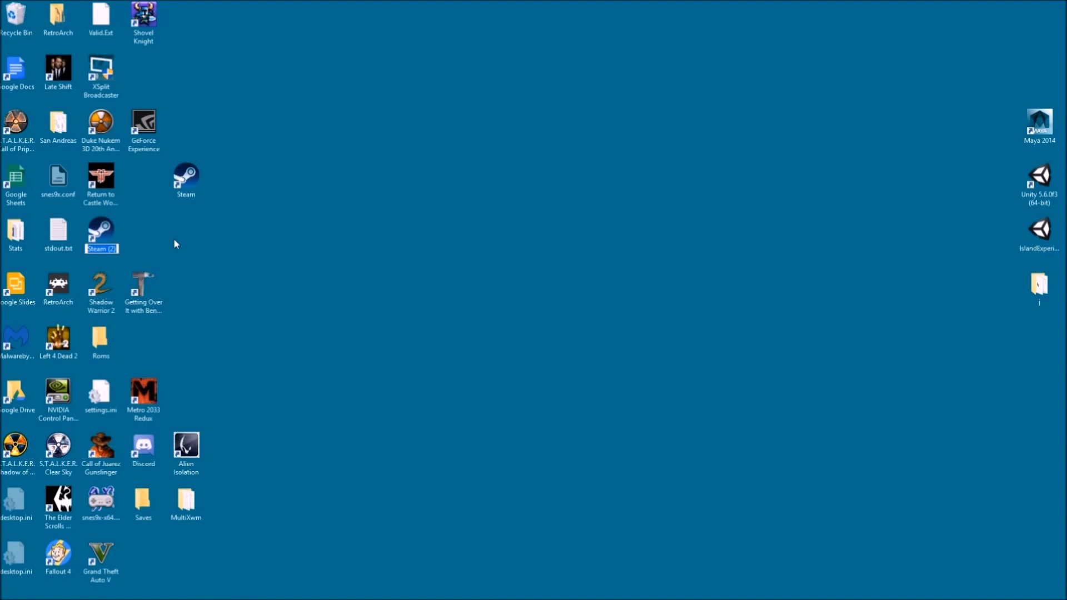
{"action": "type", "text": "Console"}
{"action": "key", "text": "Return"}
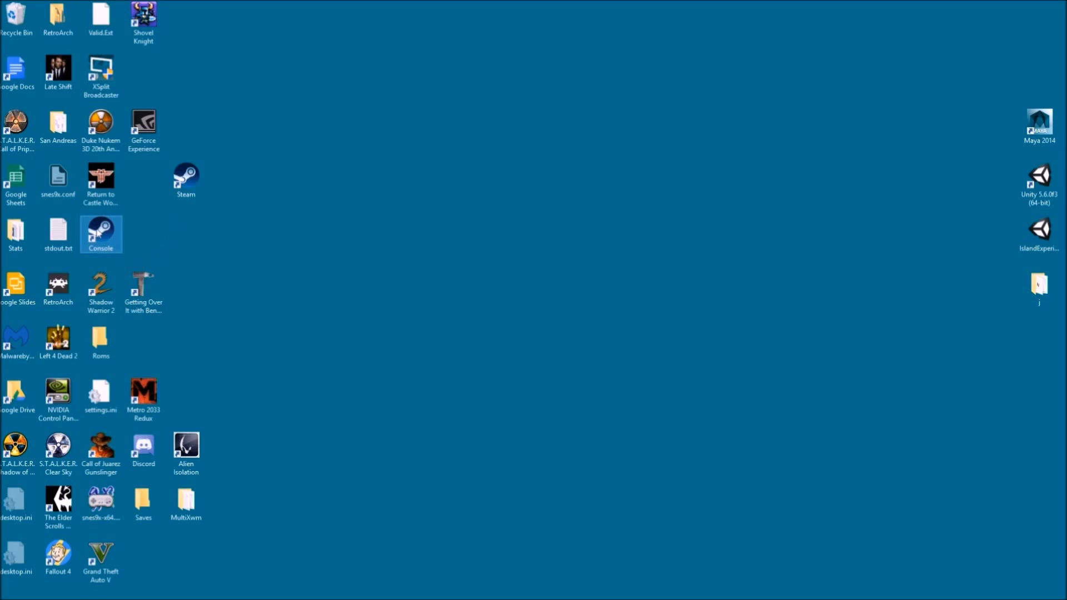
Check the Console shortcut's properties for the -console launch option at the end of its target, and accept them
{"action": "right_click", "coordinate": [100, 232]}
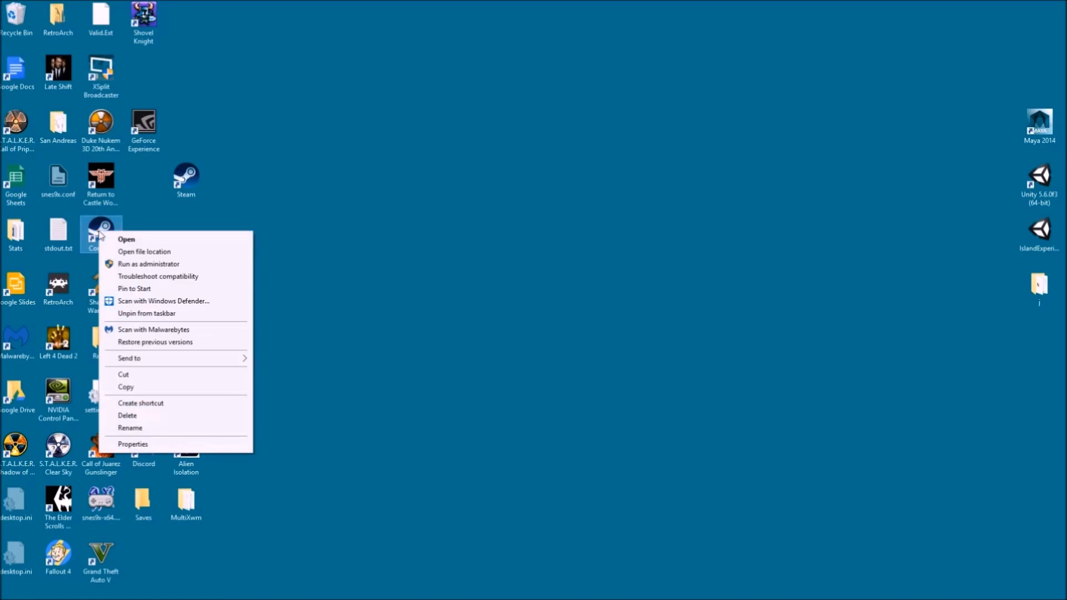
{"action": "left_click", "coordinate": [149, 448]}
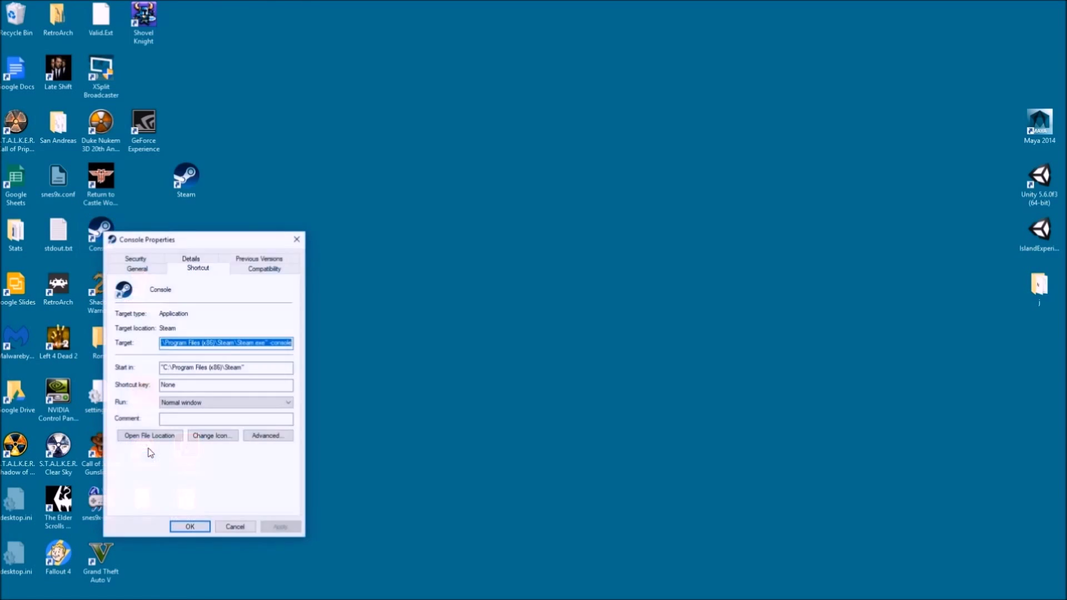
{"action": "left_click", "coordinate": [276, 345]}
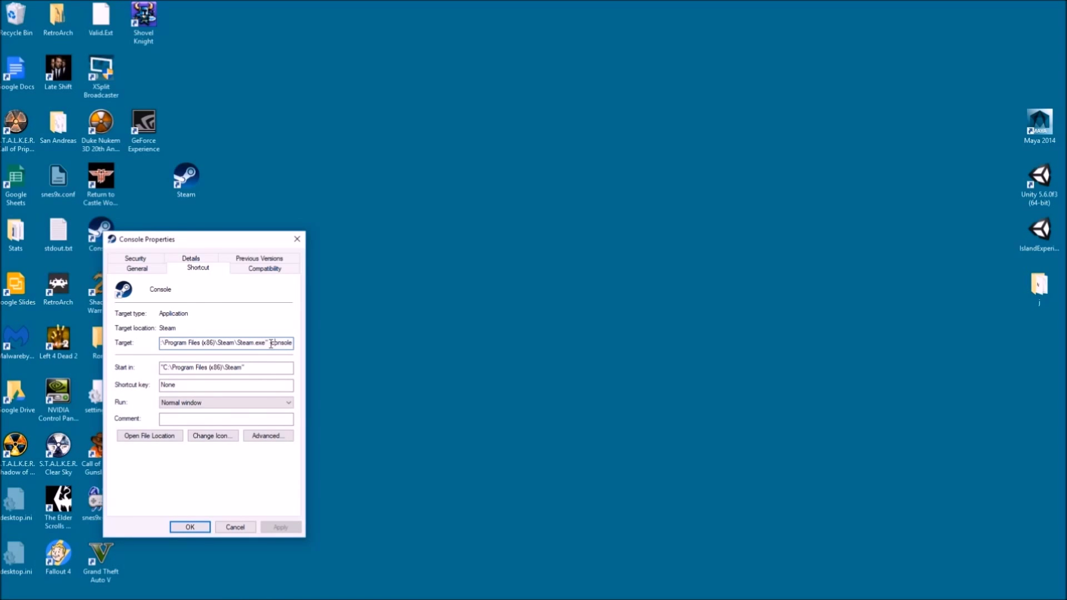
{"action": "left_click_drag", "start_coordinate": [269, 344], "coordinate": [295, 346]}
{"action": "left_click", "coordinate": [282, 345]}
{"action": "left_click", "coordinate": [202, 528]}
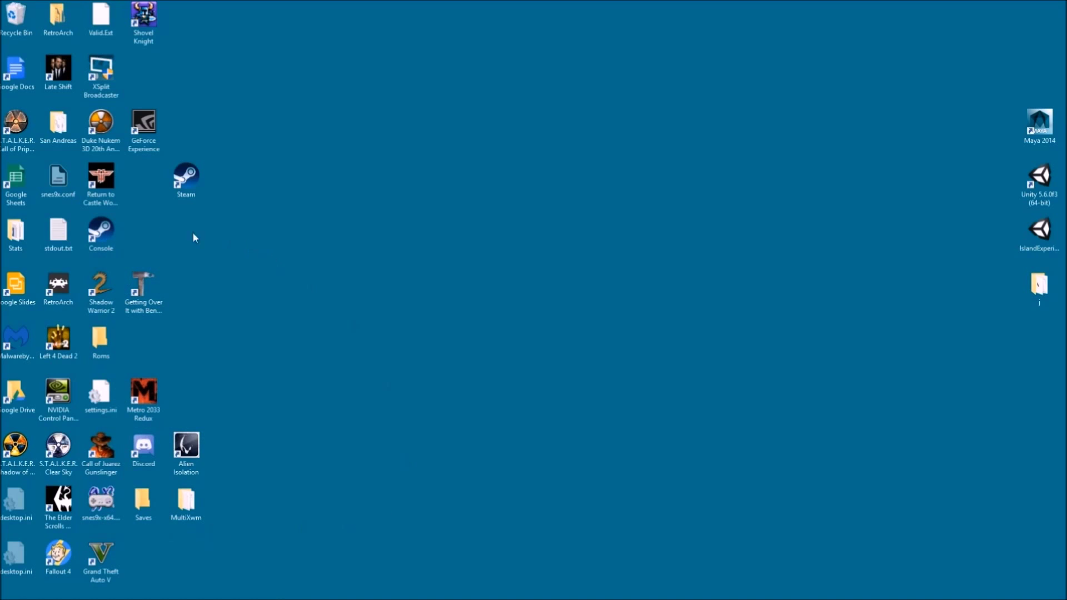
Launch Steam through the Console shortcut, dismiss the news window, and open the Console section ready for command entry
{"action": "double_click", "coordinate": [103, 232]}
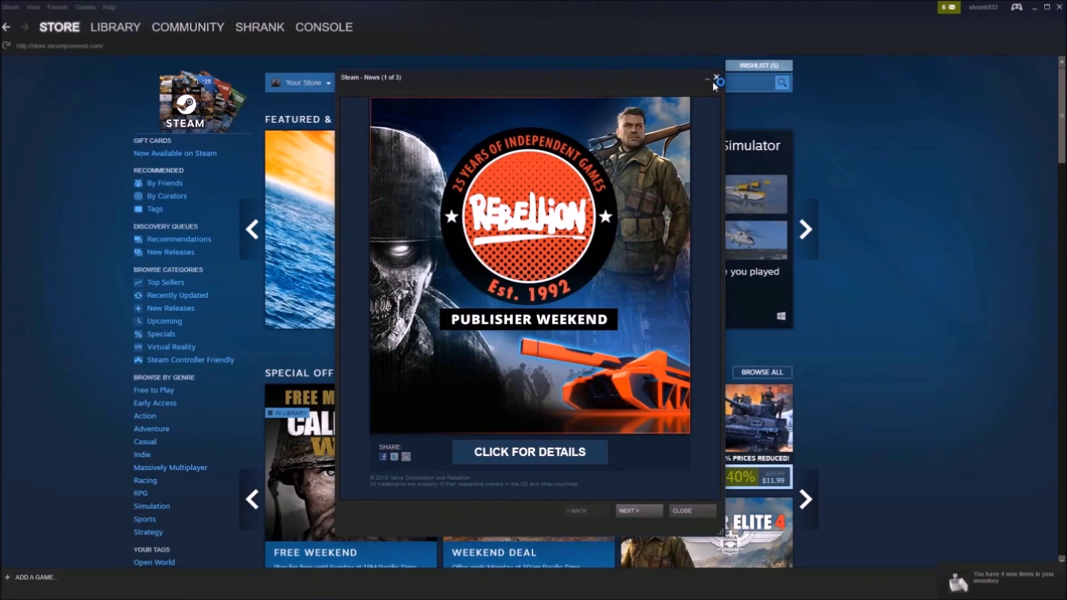
{"action": "left_click", "coordinate": [717, 79]}
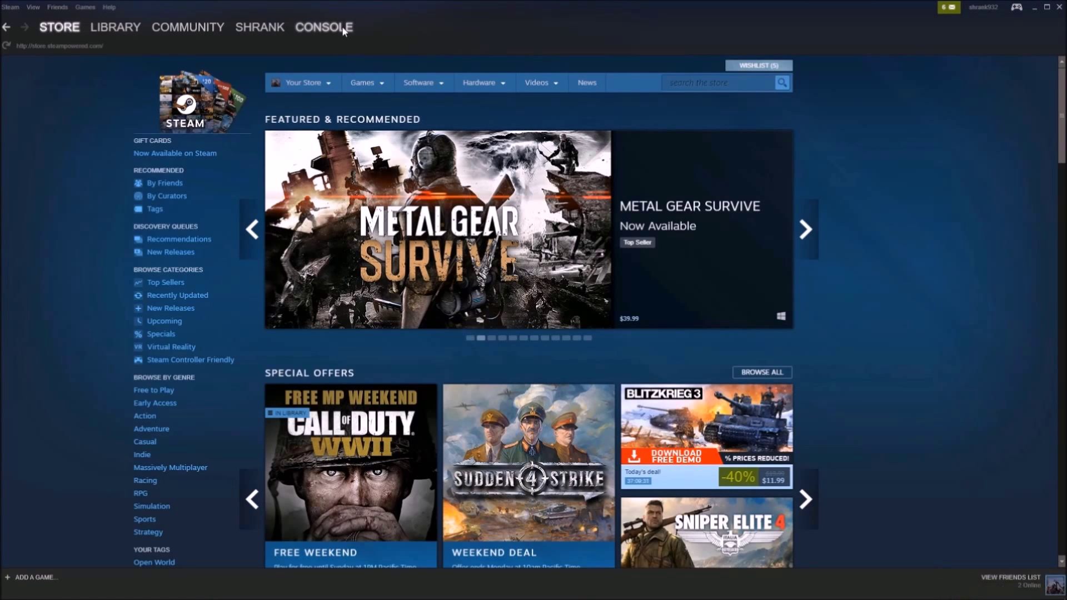
{"action": "left_click", "coordinate": [344, 30]}
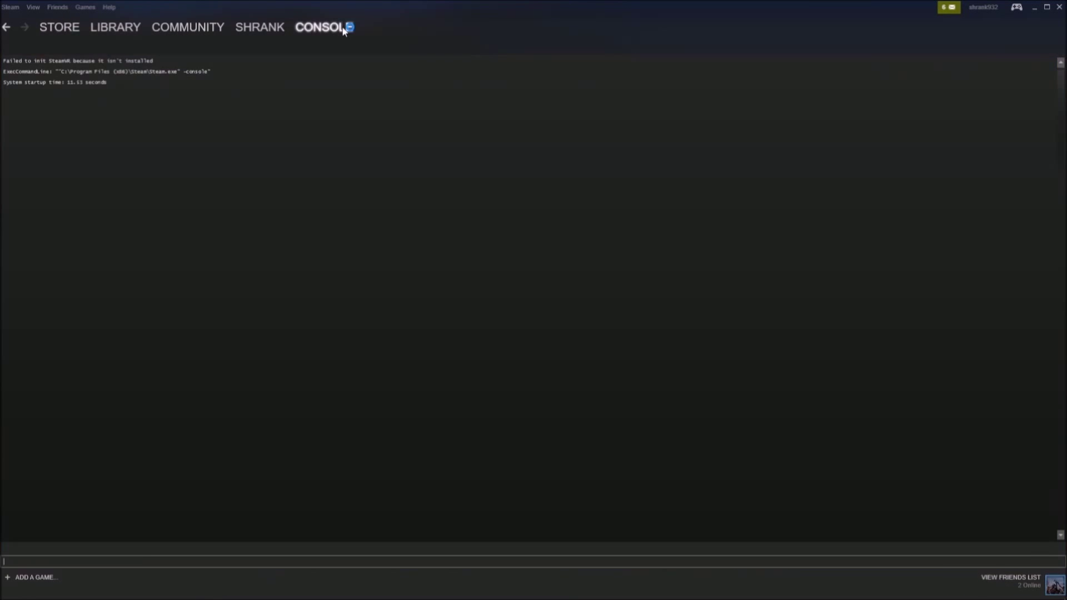
{"action": "left_click", "coordinate": [192, 564]}
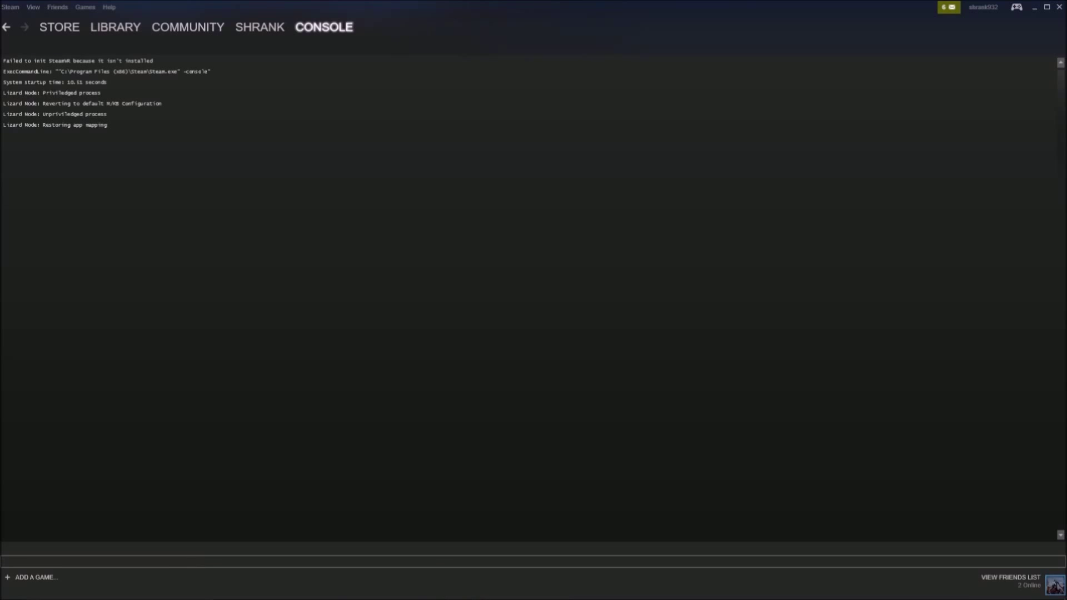
{"action": "left_click", "coordinate": [450, 592]}
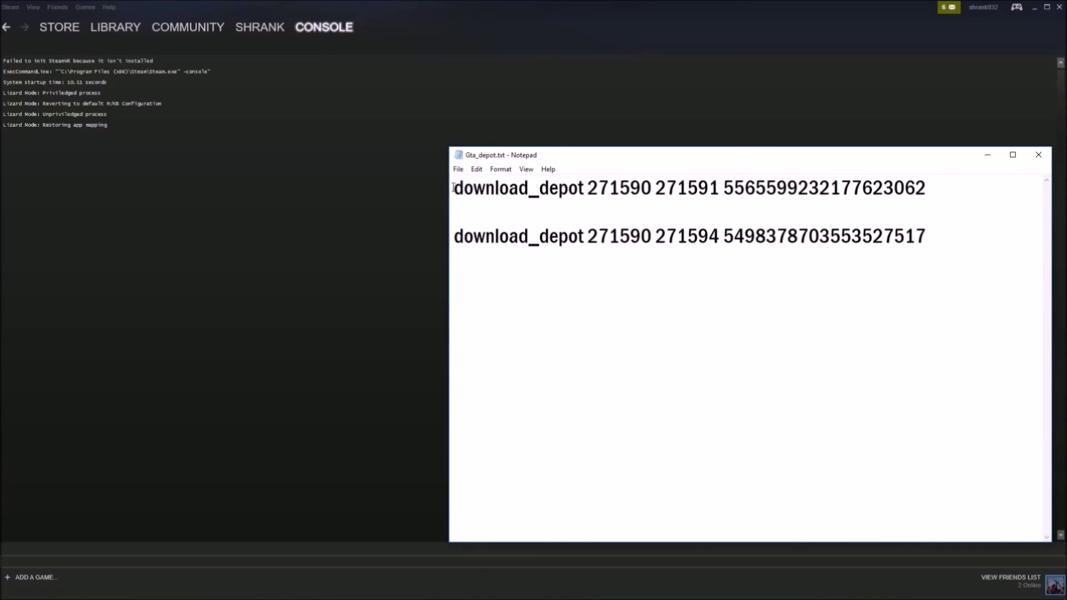
{"action": "left_click_drag", "start_coordinate": [453, 188], "coordinate": [927, 236]}
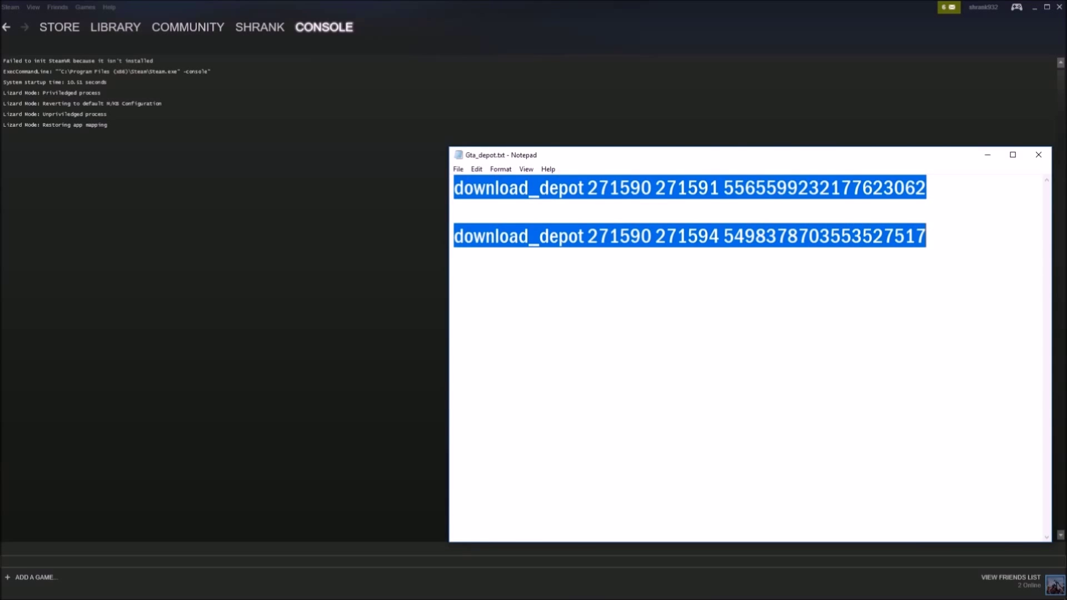
{"action": "left_click", "coordinate": [786, 276]}
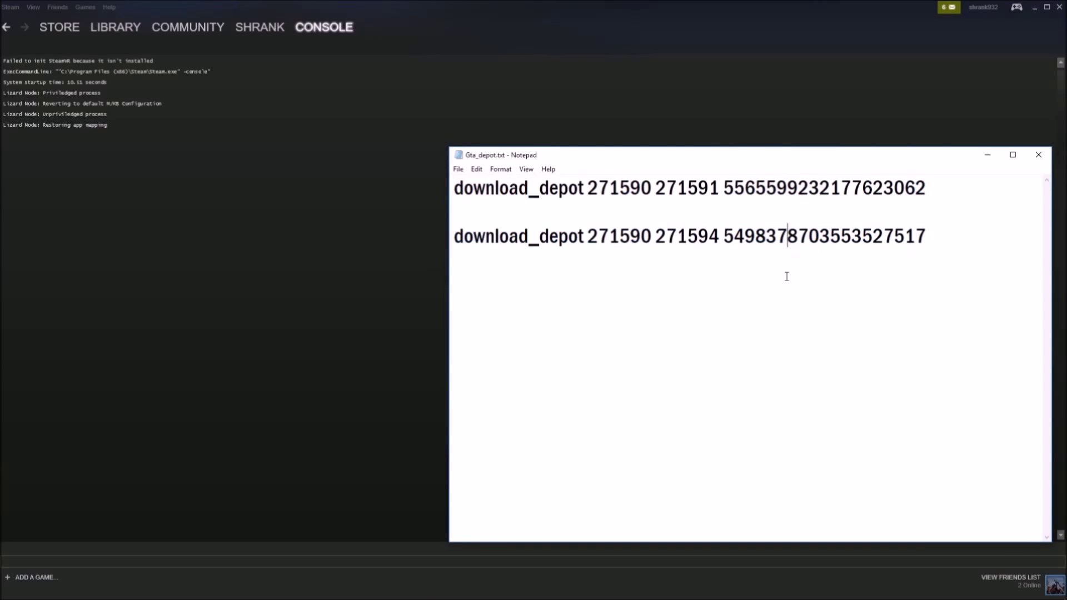
{"action": "left_click", "coordinate": [455, 189]}
{"action": "left_click_drag", "start_coordinate": [455, 189], "coordinate": [926, 189]}
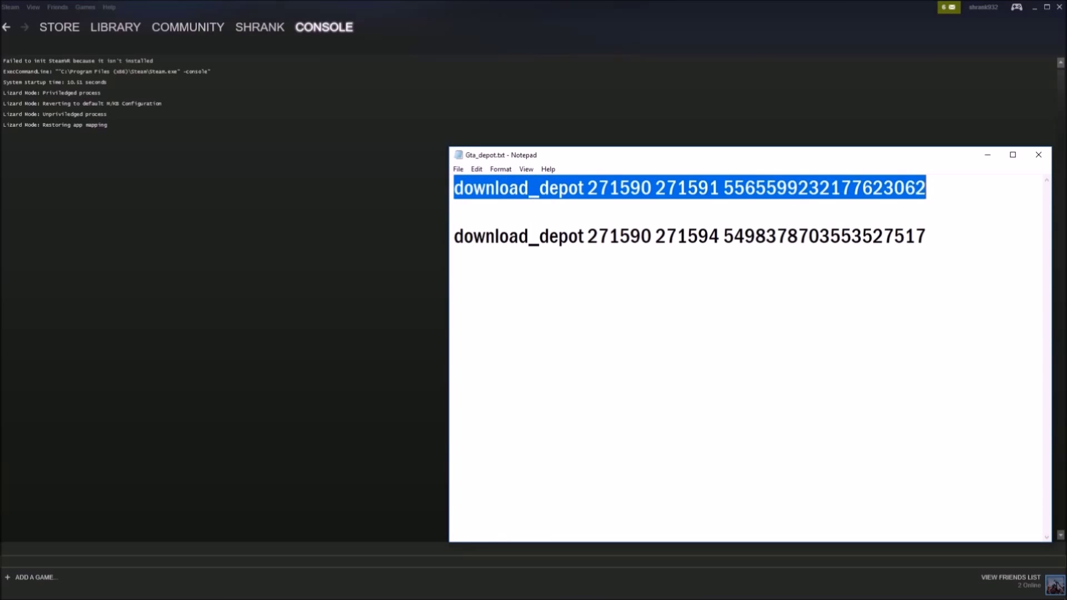
{"action": "right_click", "coordinate": [866, 188]}
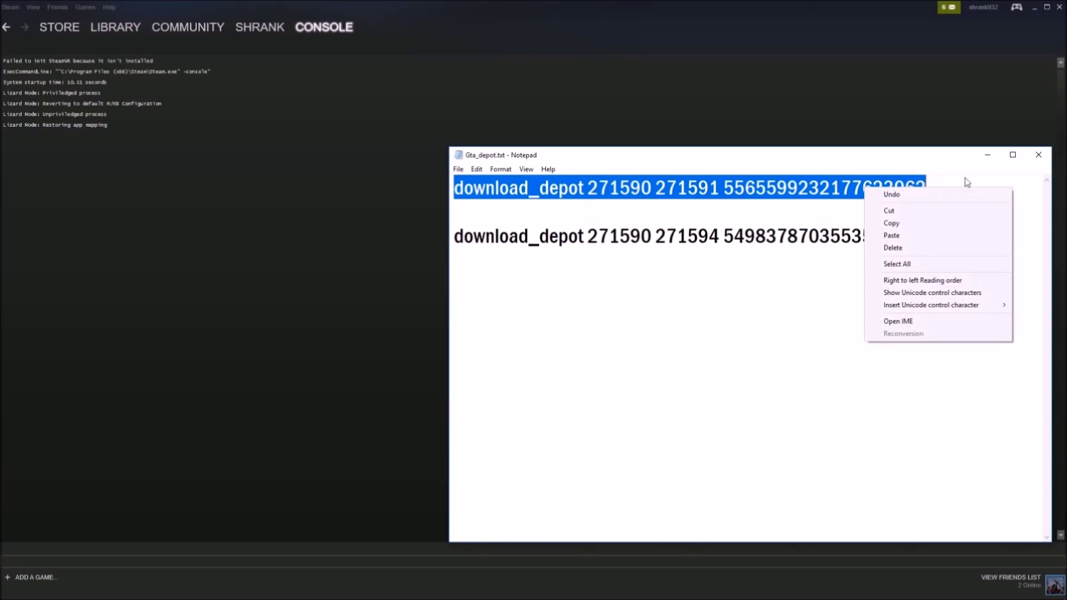
{"action": "left_click", "coordinate": [906, 225]}
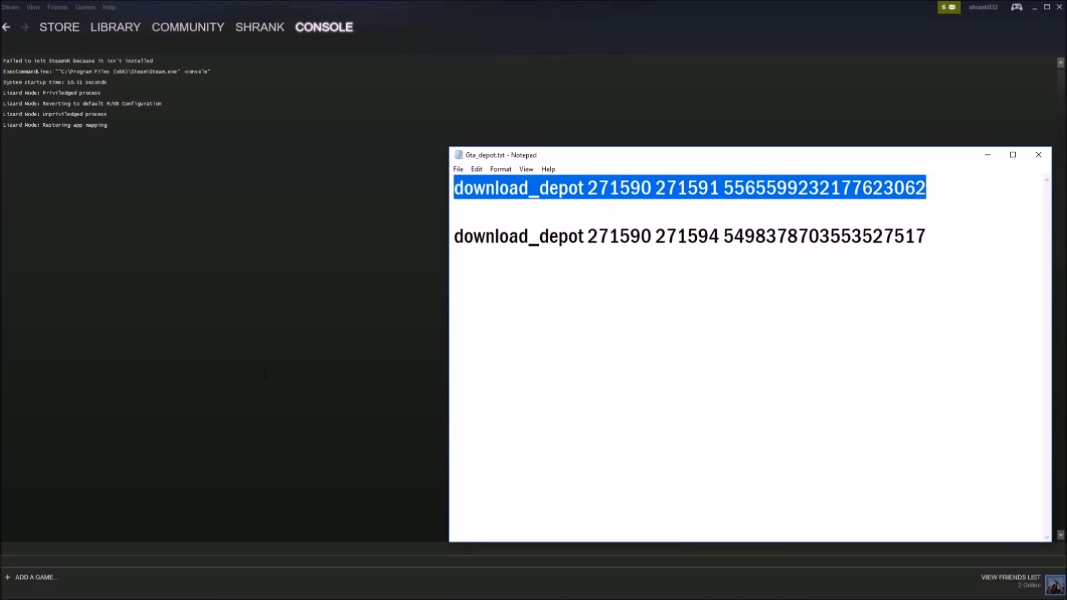
Paste the copied download_depot command for depot 271591 into the Steam console and run it
{"action": "left_click", "coordinate": [119, 559]}
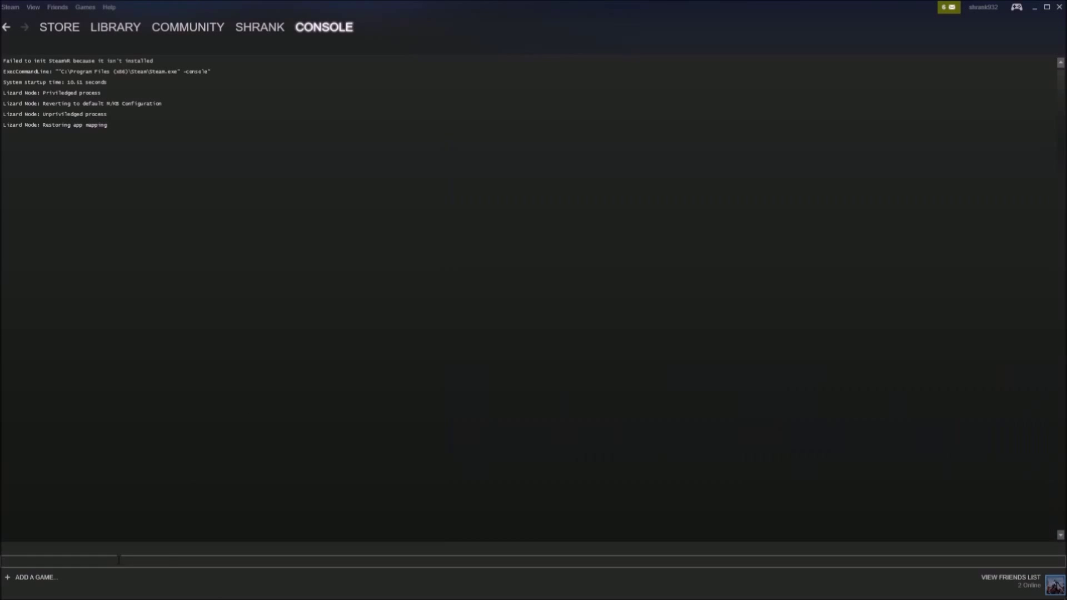
{"action": "right_click", "coordinate": [118, 560]}
{"action": "left_click", "coordinate": [132, 591]}
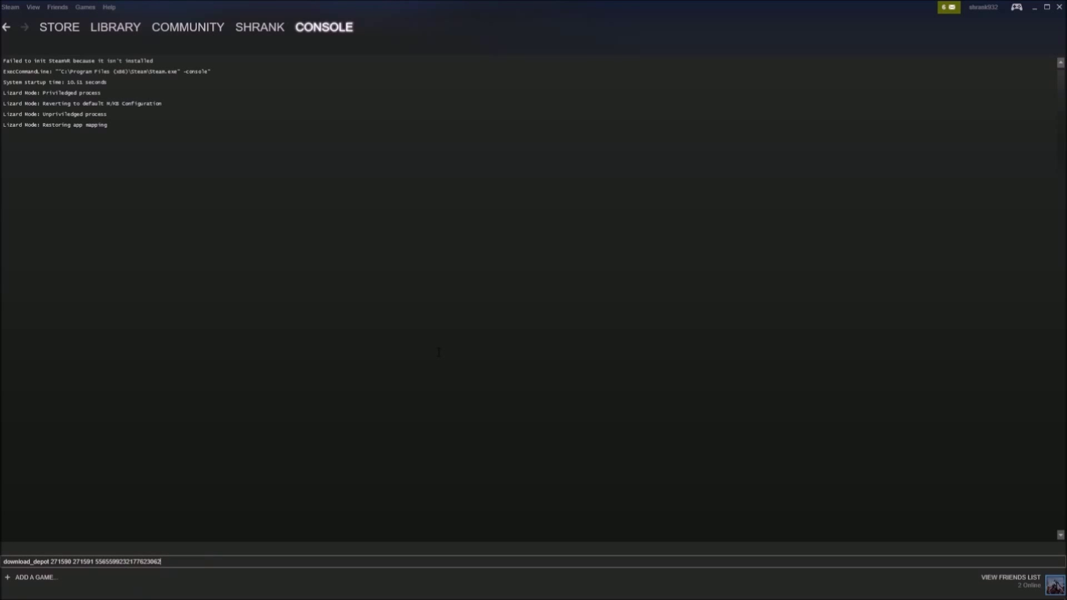
{"action": "key", "text": "Return"}
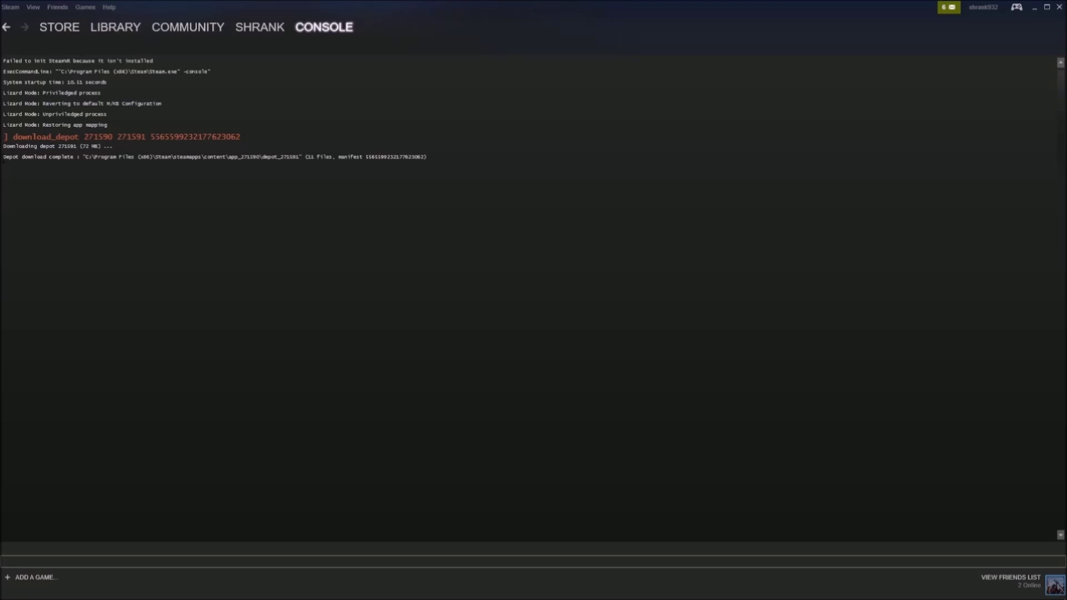
Examine the console's download status line and the folder path given for the downloaded depot
{"action": "left_click_drag", "start_coordinate": [3, 157], "coordinate": [77, 156]}
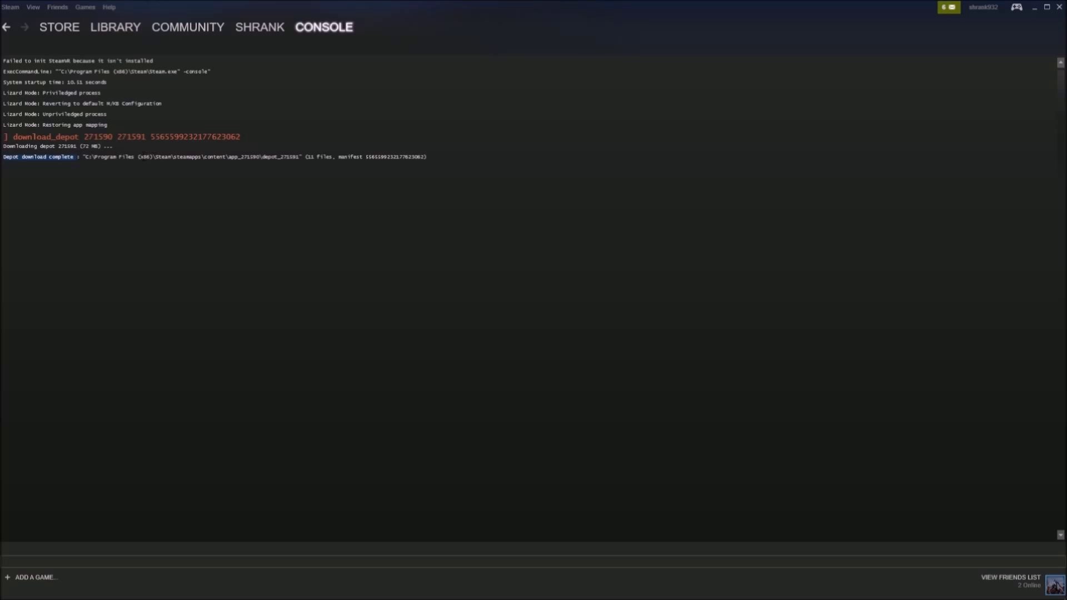
{"action": "left_click_drag", "start_coordinate": [83, 158], "coordinate": [324, 160]}
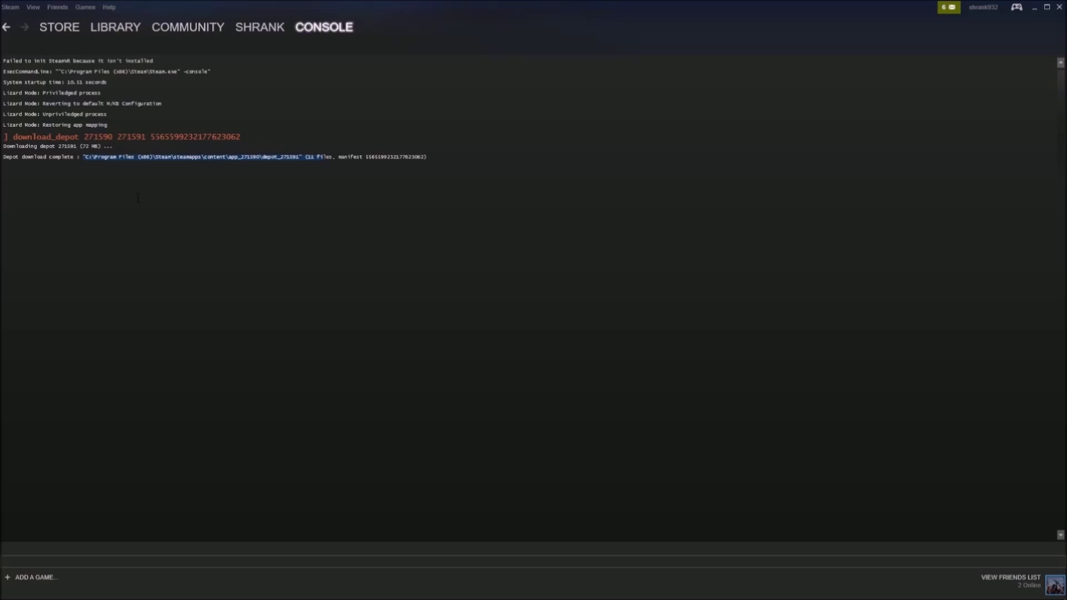
{"action": "left_click", "coordinate": [215, 172]}
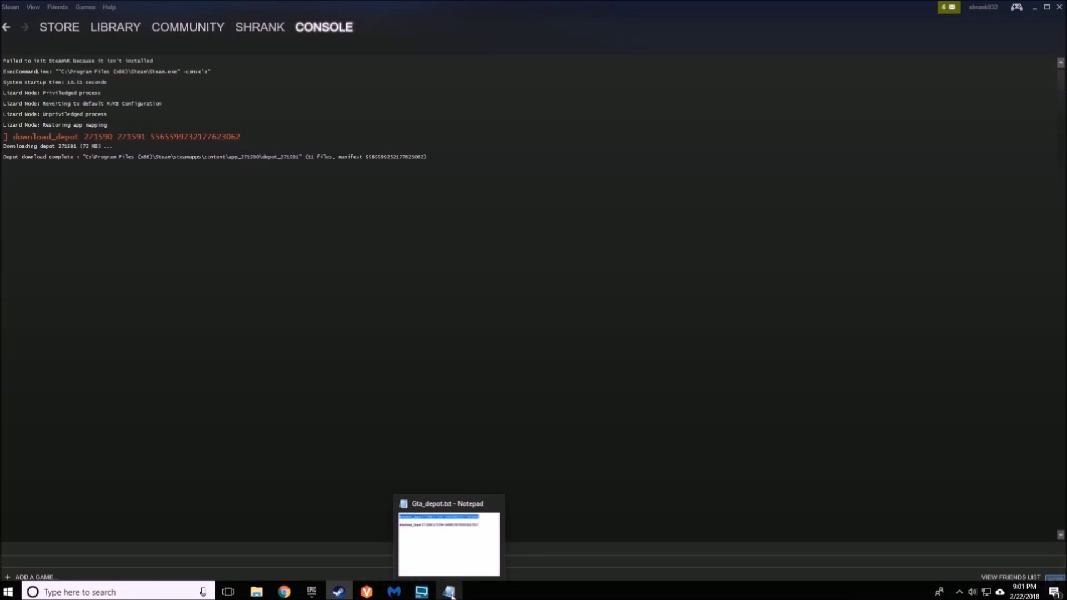
{"action": "left_click", "coordinate": [450, 594]}
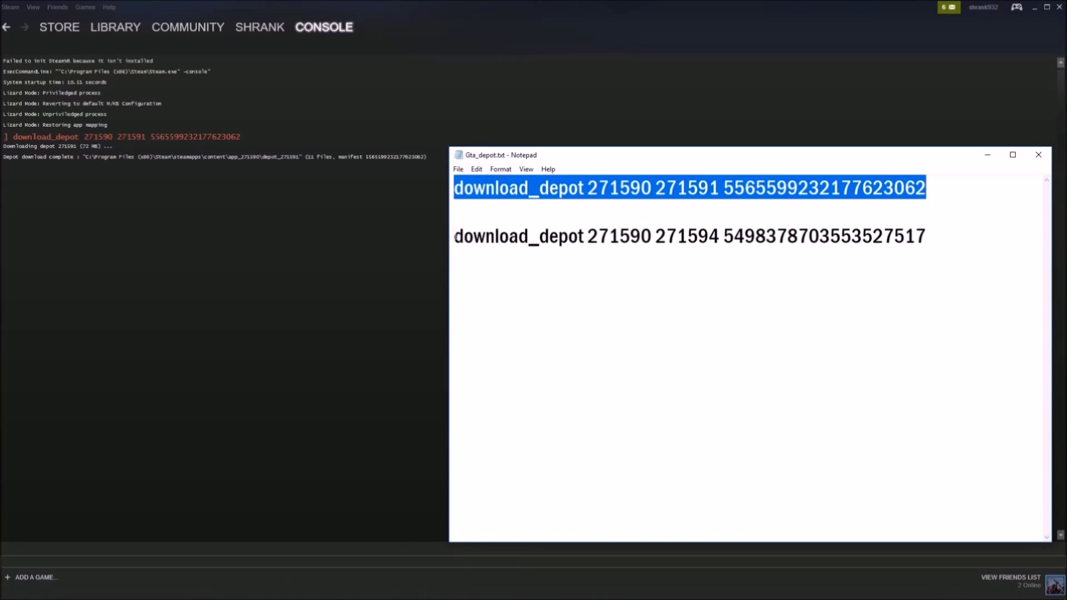
{"action": "left_click_drag", "start_coordinate": [454, 237], "coordinate": [960, 270]}
{"action": "right_click", "coordinate": [852, 241]}
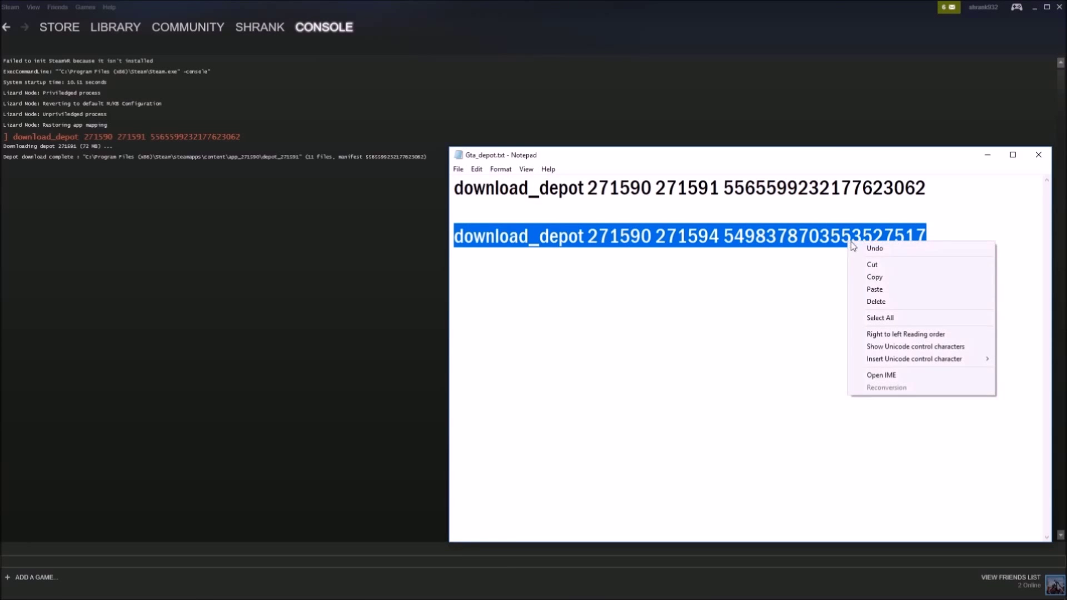
{"action": "left_click", "coordinate": [875, 276]}
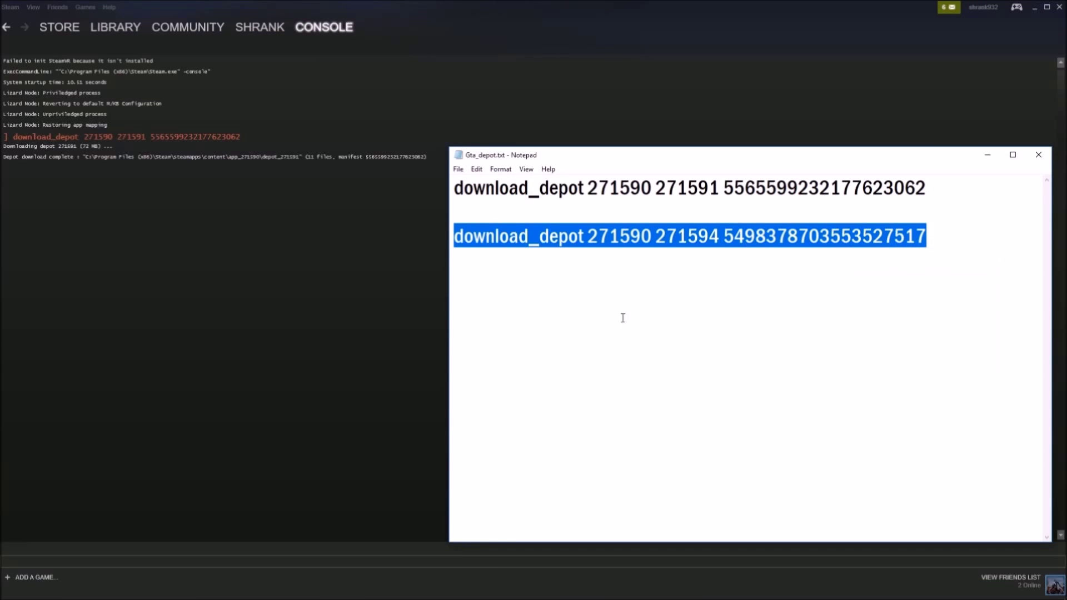
Paste the copied download_depot command for depot 271594 into the Steam console and run it
{"action": "left_click", "coordinate": [111, 561]}
{"action": "right_click", "coordinate": [112, 560]}
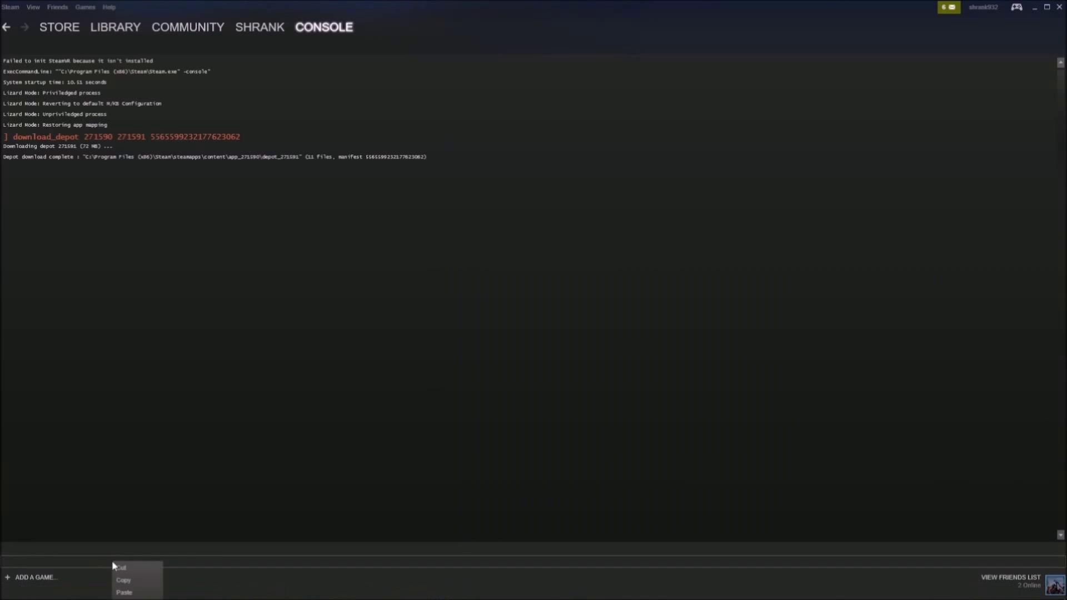
{"action": "left_click", "coordinate": [120, 593]}
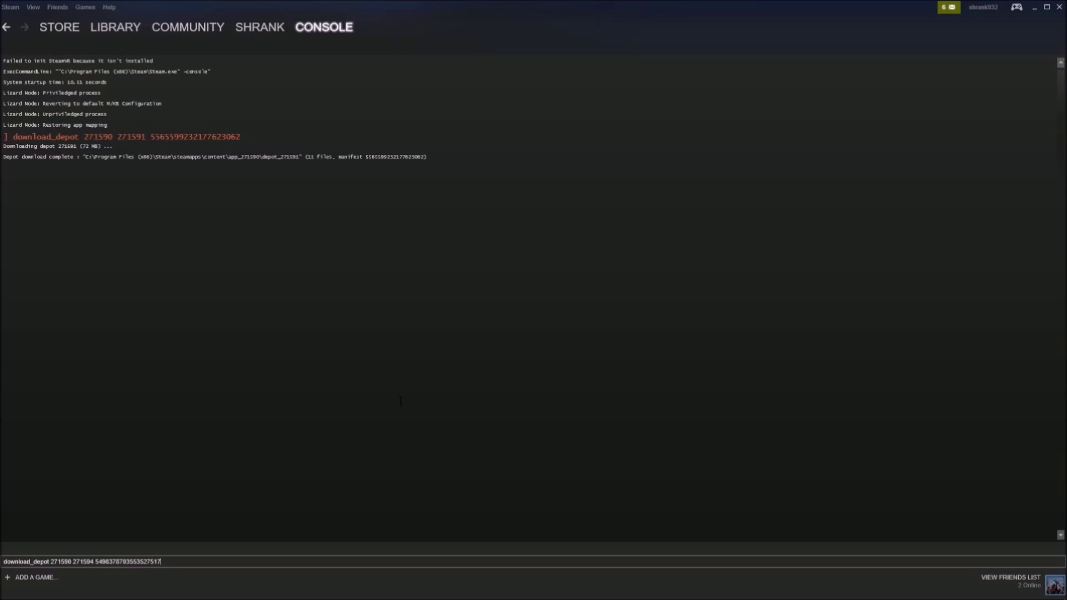
{"action": "key", "text": "Return"}
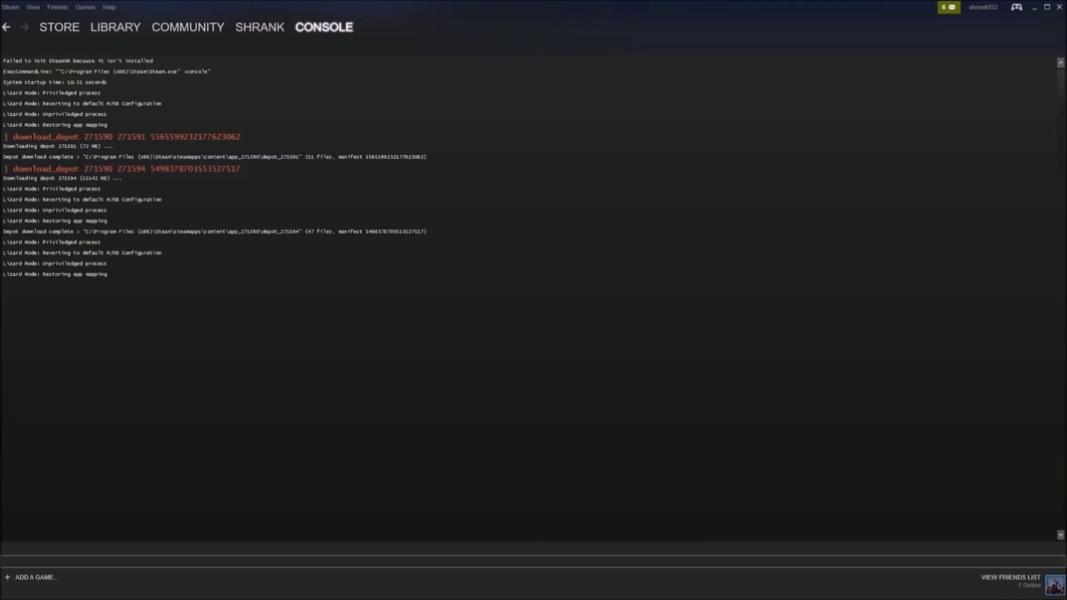
Highlight the depot 271594 completion line, then open the app_271590 folder under steamapps\content in File Explorer
{"action": "left_click_drag", "start_coordinate": [3, 232], "coordinate": [430, 235]}
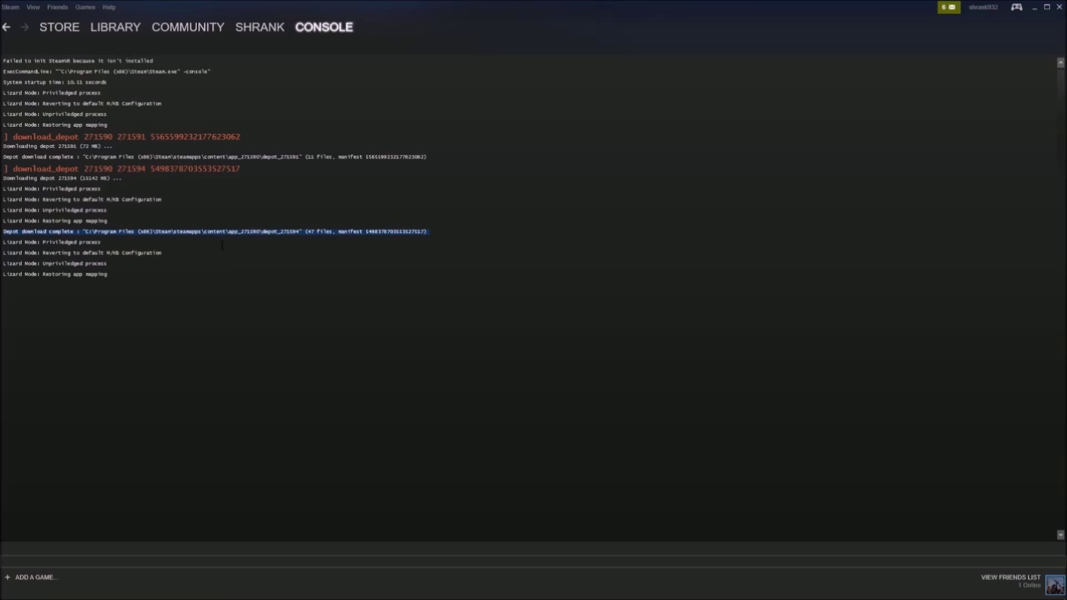
{"action": "mouse_move", "coordinate": [417, 599]}
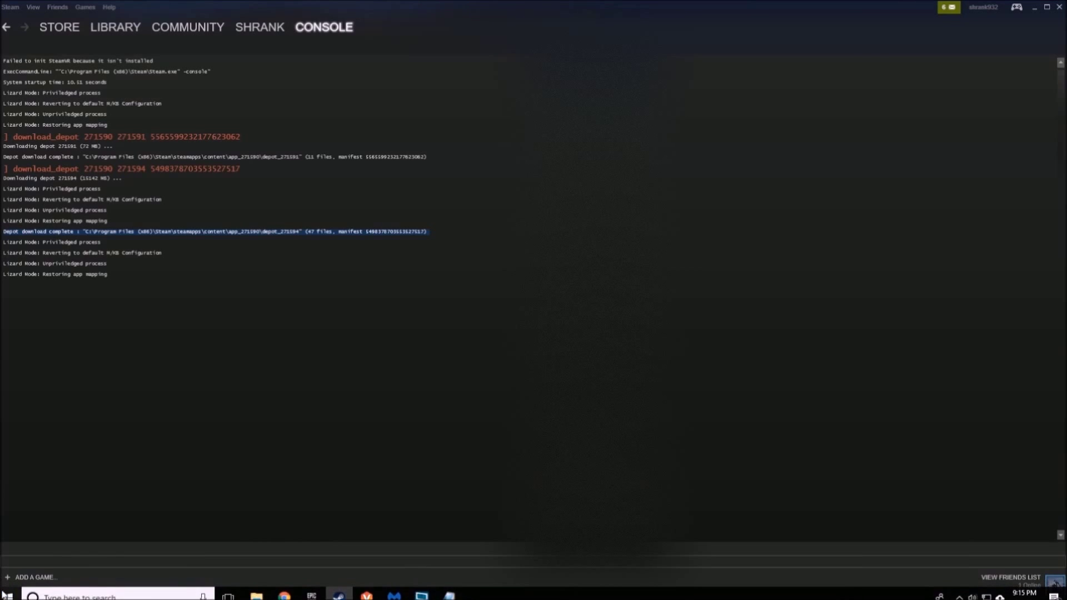
{"action": "key", "text": "super"}
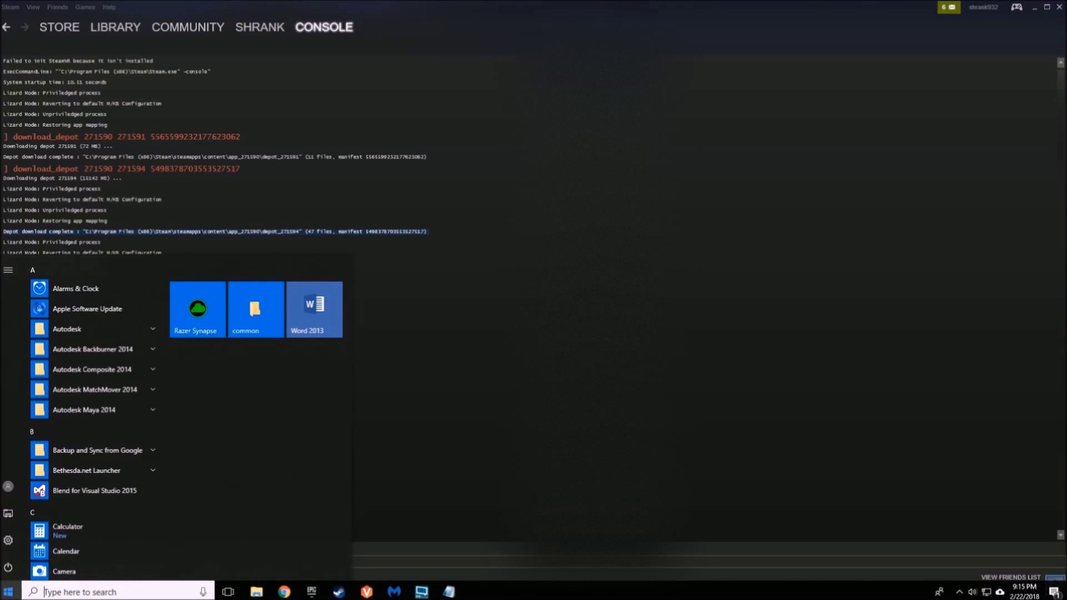
{"action": "left_click", "coordinate": [270, 319]}
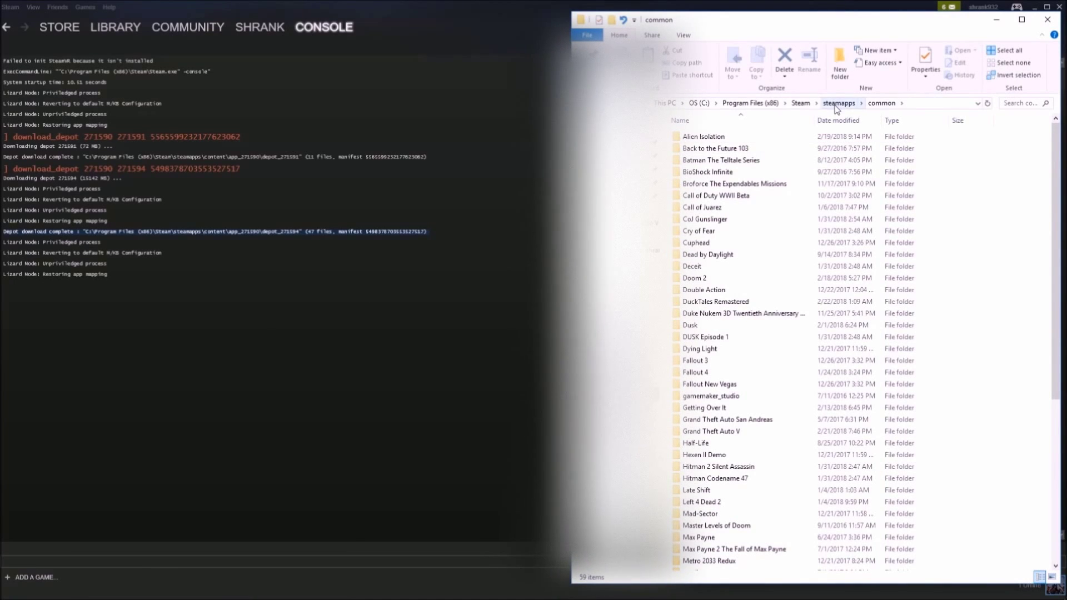
{"action": "left_click", "coordinate": [838, 103]}
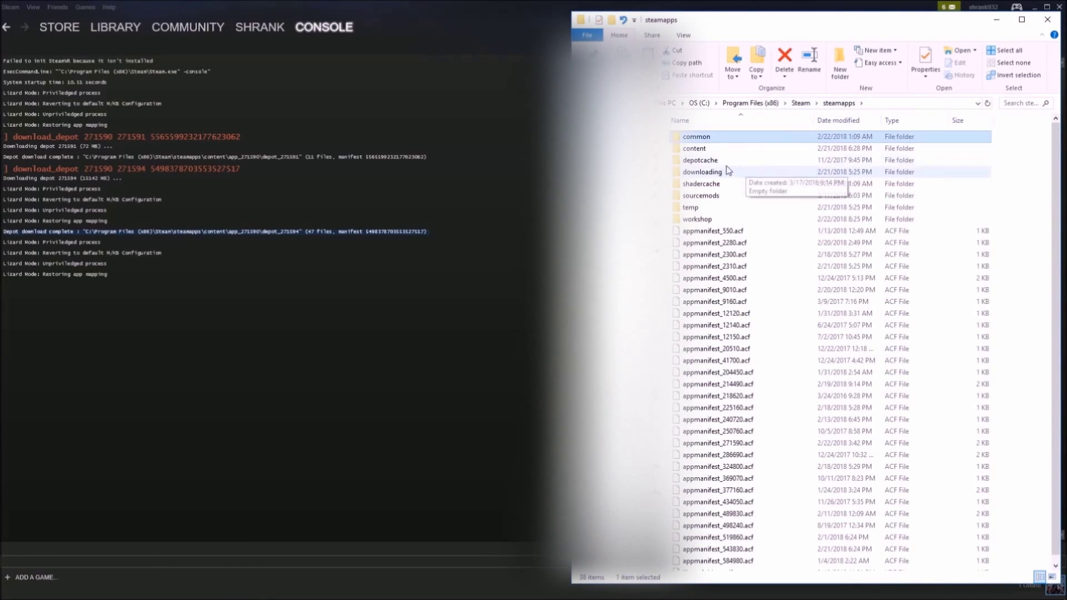
{"action": "double_click", "coordinate": [697, 150]}
{"action": "left_click", "coordinate": [717, 138]}
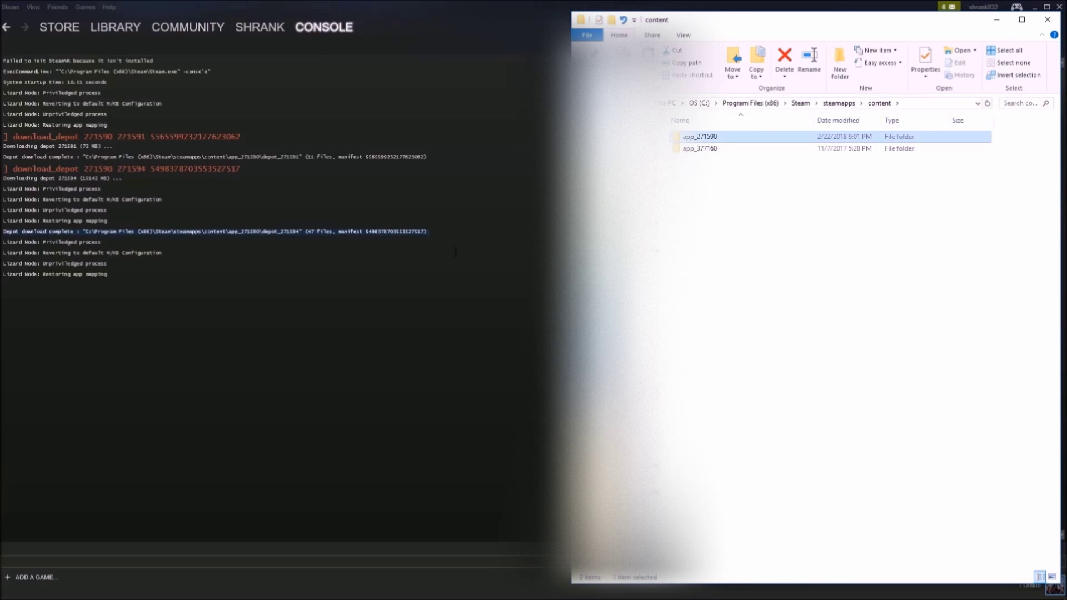
{"action": "double_click", "coordinate": [709, 139]}
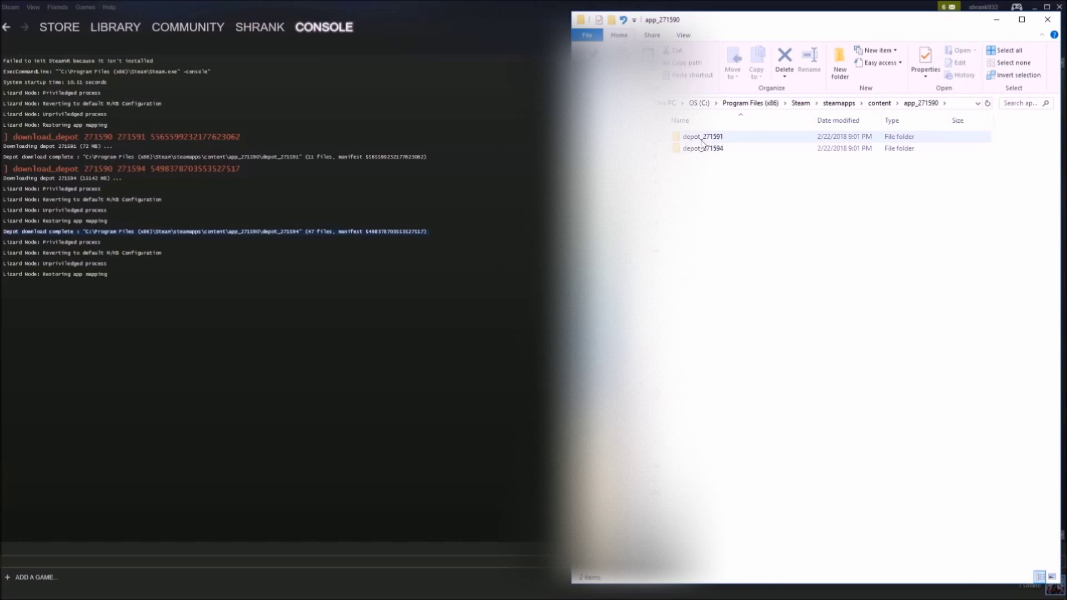
Look through the contents of depot_271591 and the update folder in depot_271594, ending back in app_271590
{"action": "double_click", "coordinate": [690, 139]}
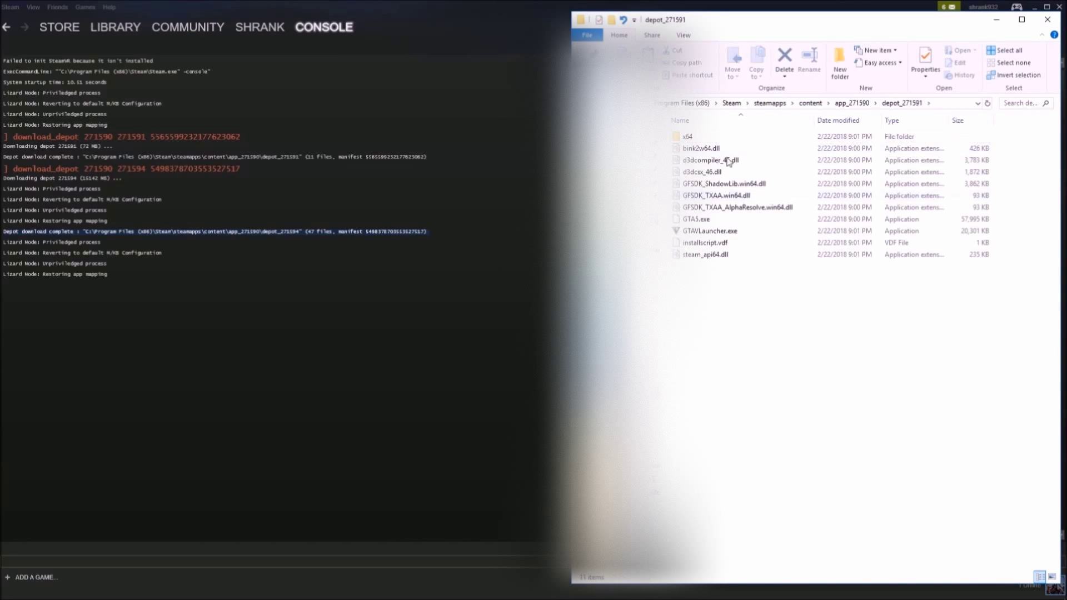
{"action": "key", "text": "alt+Left"}
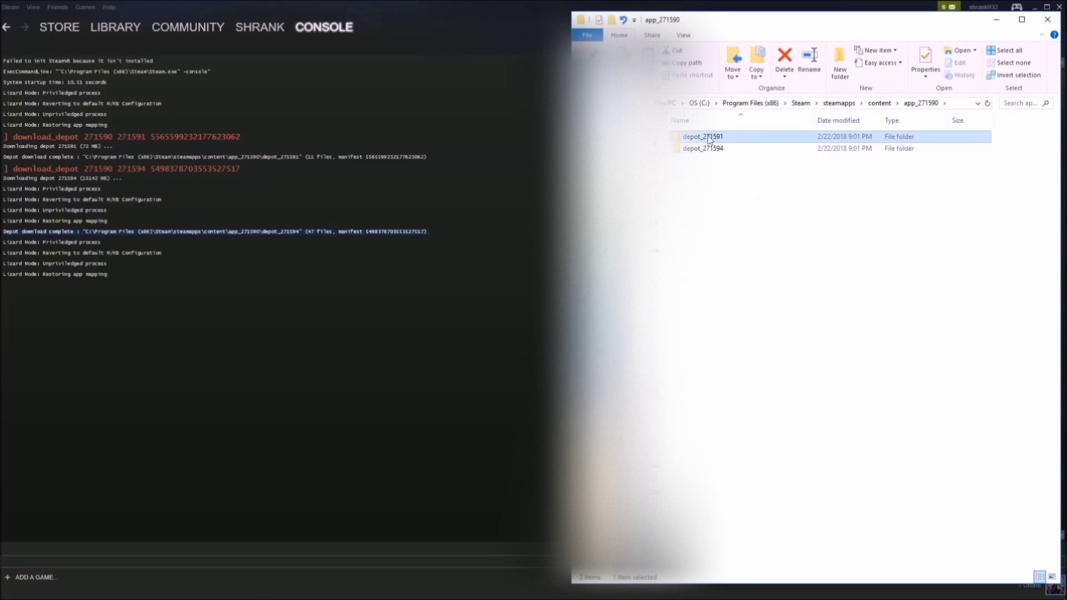
{"action": "double_click", "coordinate": [708, 148]}
{"action": "double_click", "coordinate": [694, 138]}
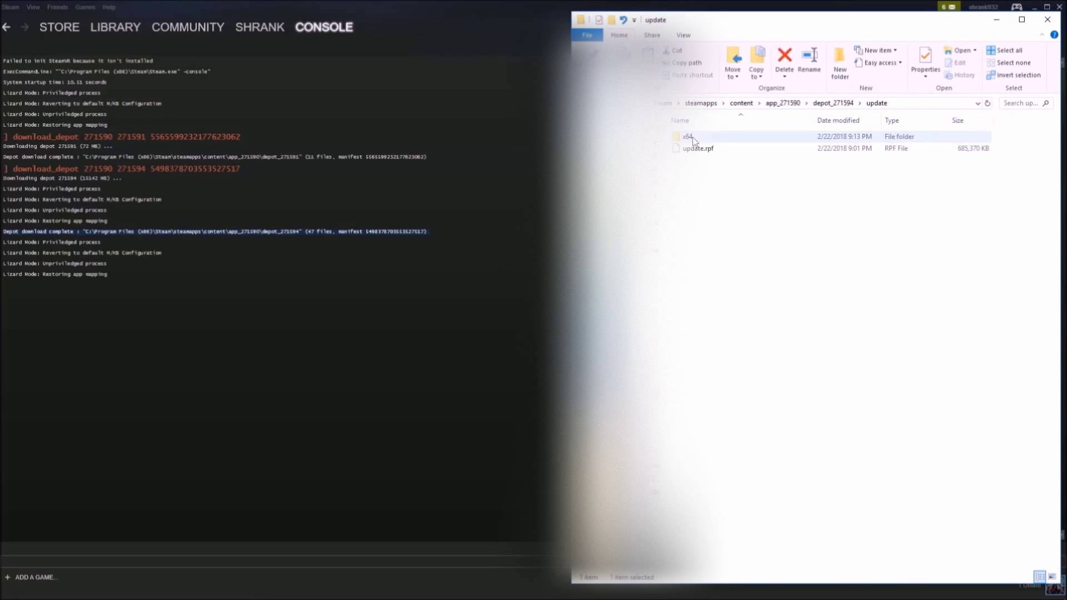
{"action": "key", "text": "alt+Left"}
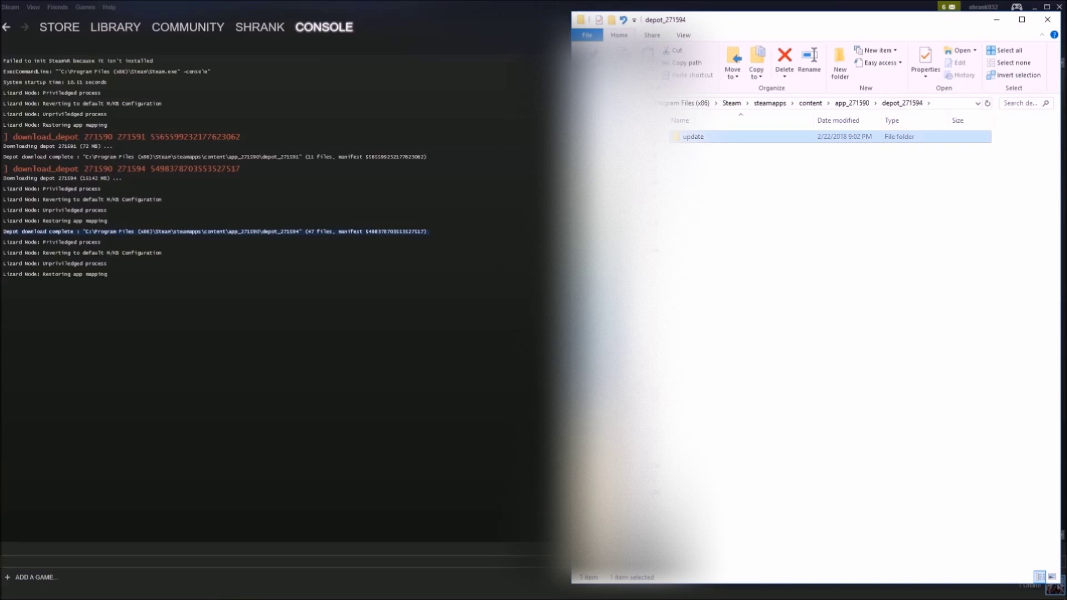
{"action": "key", "text": "alt+Left"}
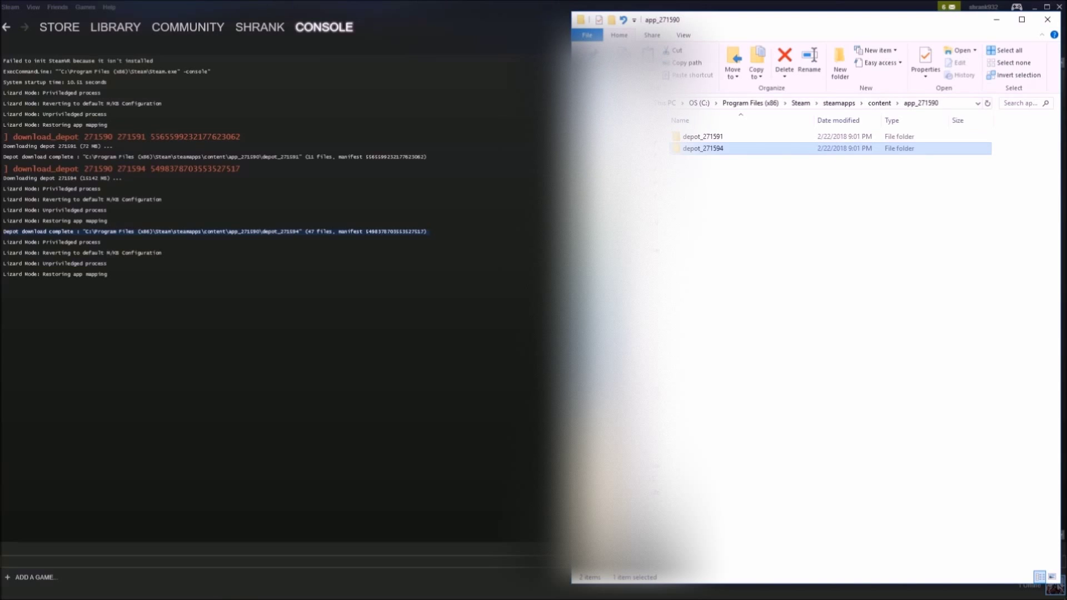
Copy all the files and the x64 folder from the depot_271591 folder
{"action": "left_click", "coordinate": [755, 169]}
{"action": "double_click", "coordinate": [703, 137]}
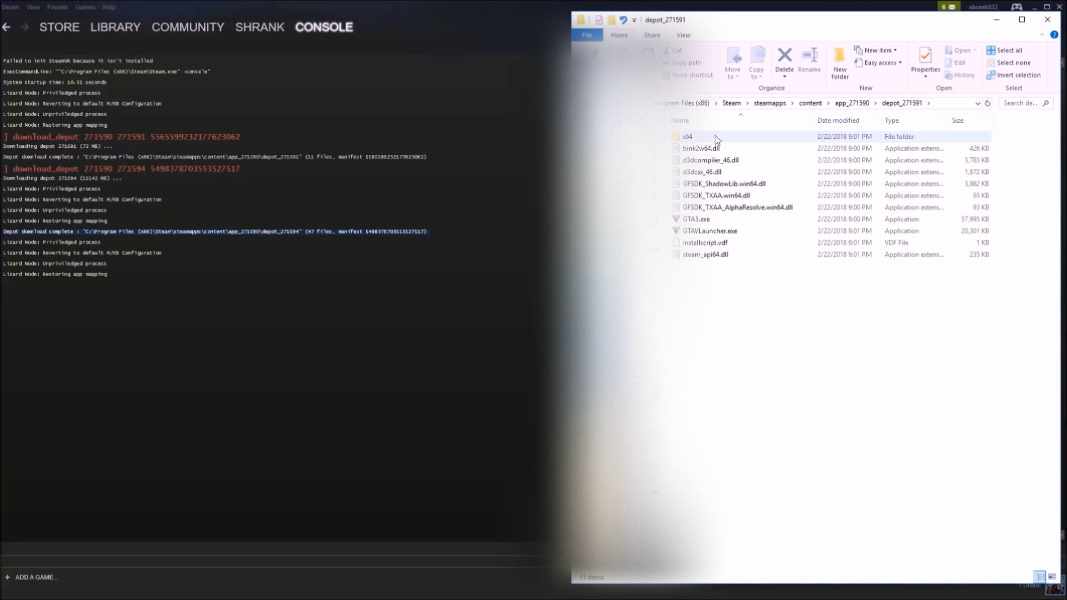
{"action": "left_click_drag", "start_coordinate": [726, 283], "coordinate": [736, 147]}
{"action": "right_click", "coordinate": [736, 147]}
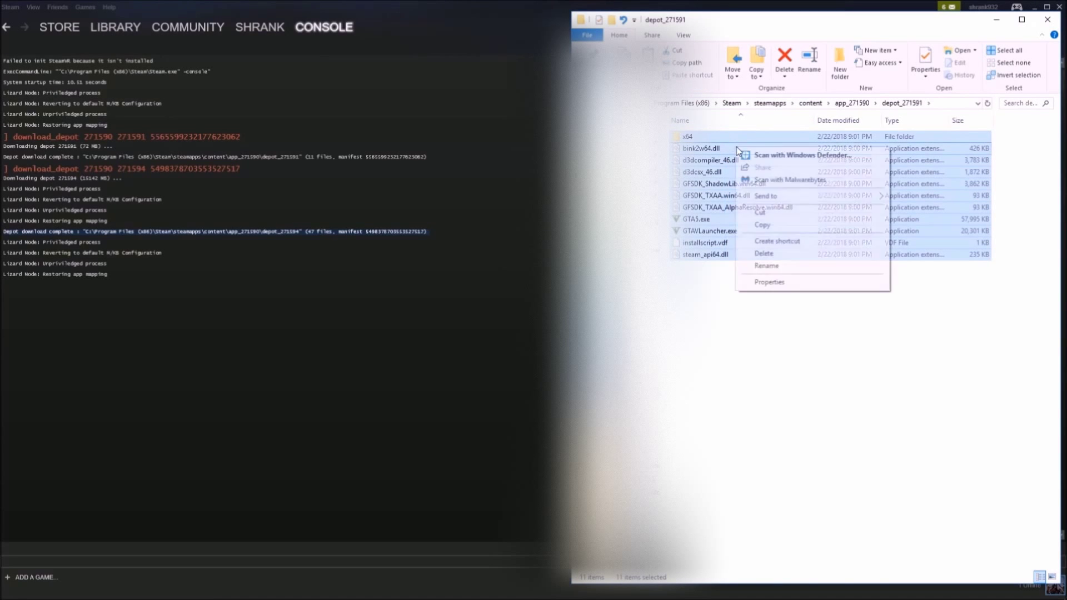
{"action": "left_click", "coordinate": [771, 227]}
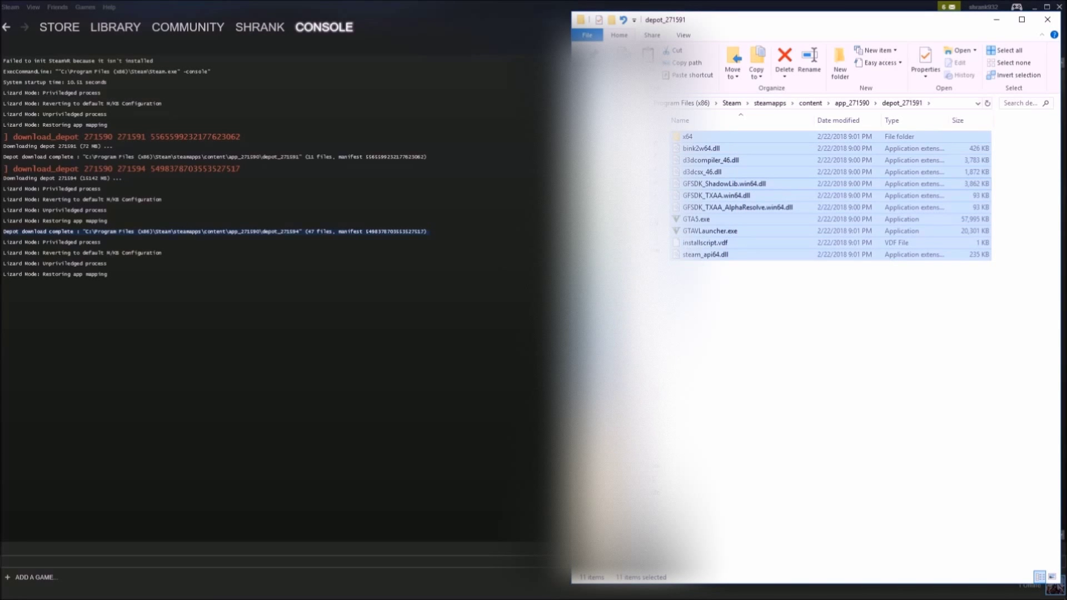
Open the depot_271594 folder and select its update folder
{"action": "key", "text": "alt+Left"}
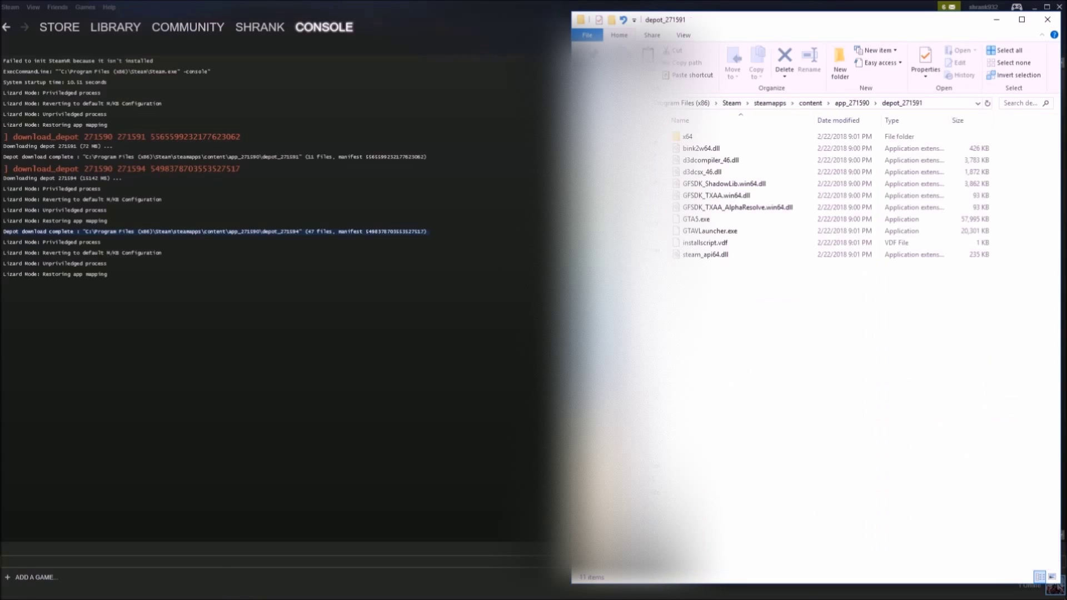
{"action": "key", "text": "alt+Up"}
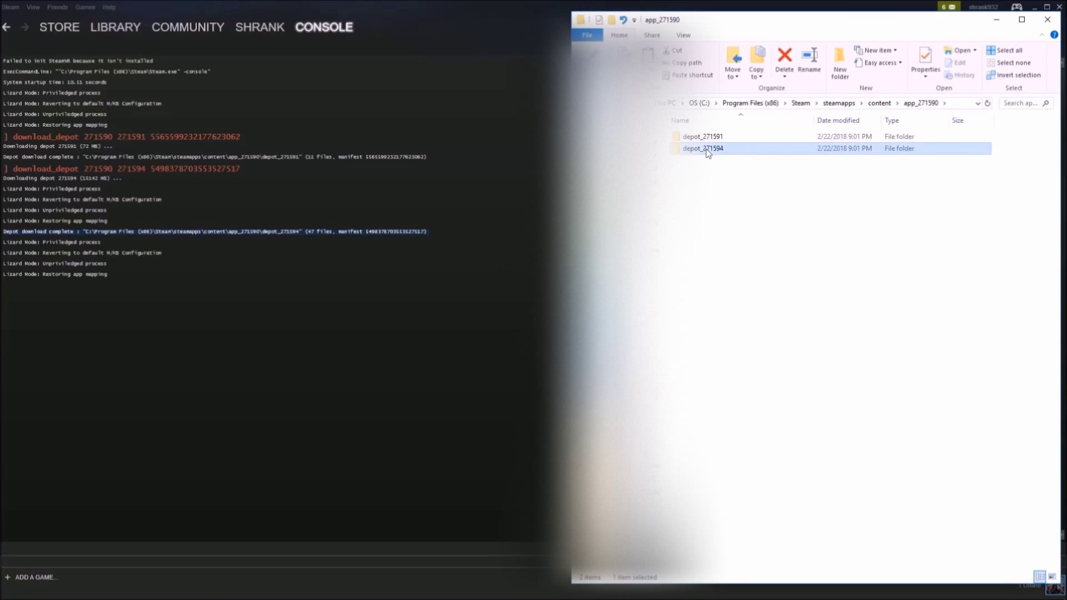
{"action": "double_click", "coordinate": [706, 148]}
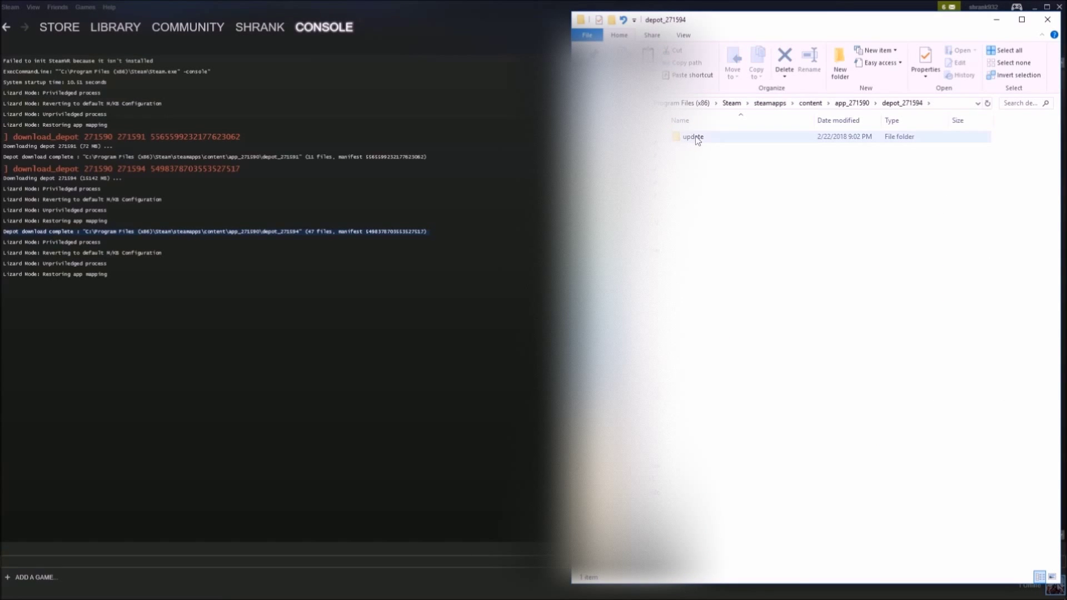
{"action": "left_click", "coordinate": [695, 137]}
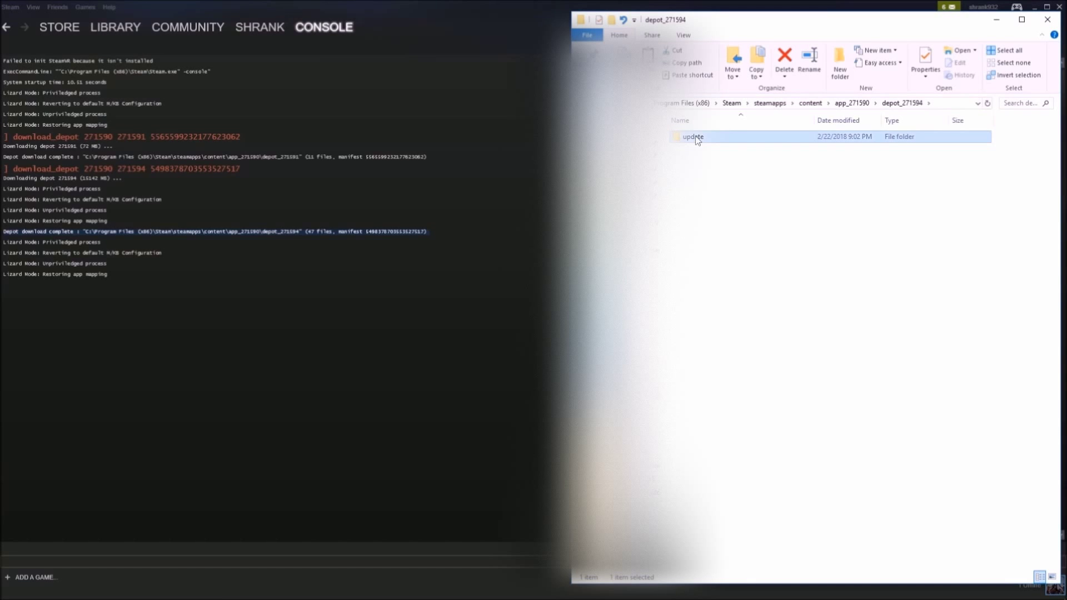
{"action": "right_click", "coordinate": [695, 137]}
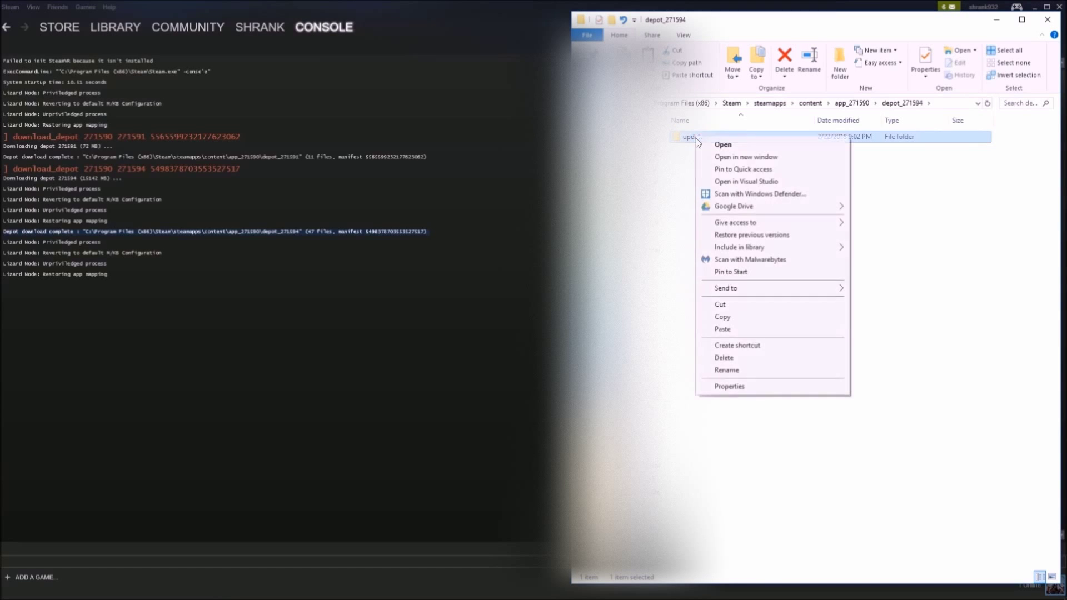
{"action": "left_click", "coordinate": [750, 481]}
Go to the Grand Theft Auto V folder under steamapps\common and examine its files and update subfolder
{"action": "key", "text": "alt+Left"}
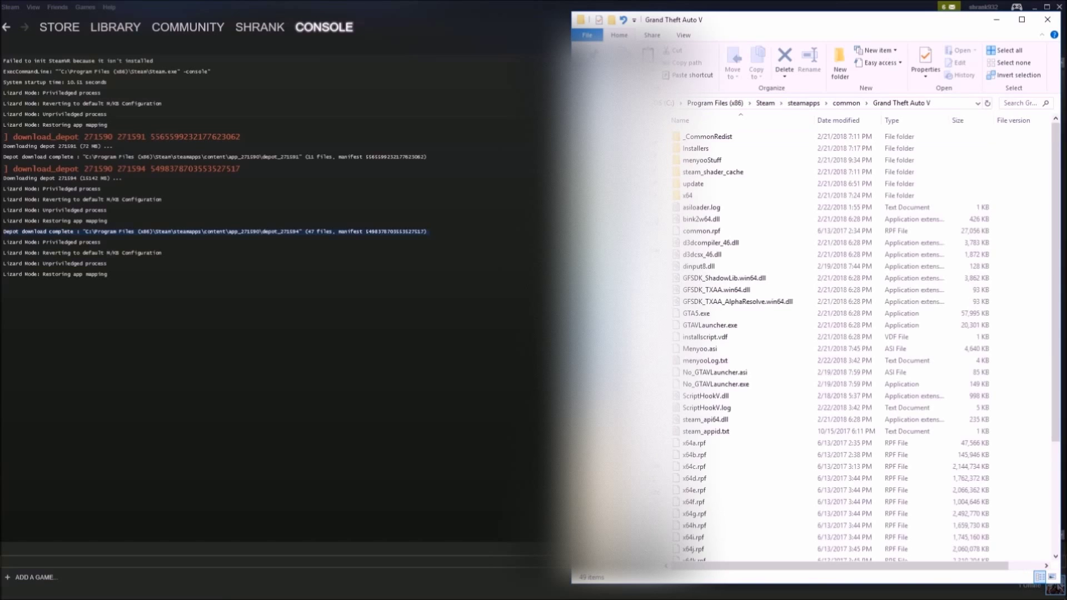
{"action": "left_click", "coordinate": [693, 188]}
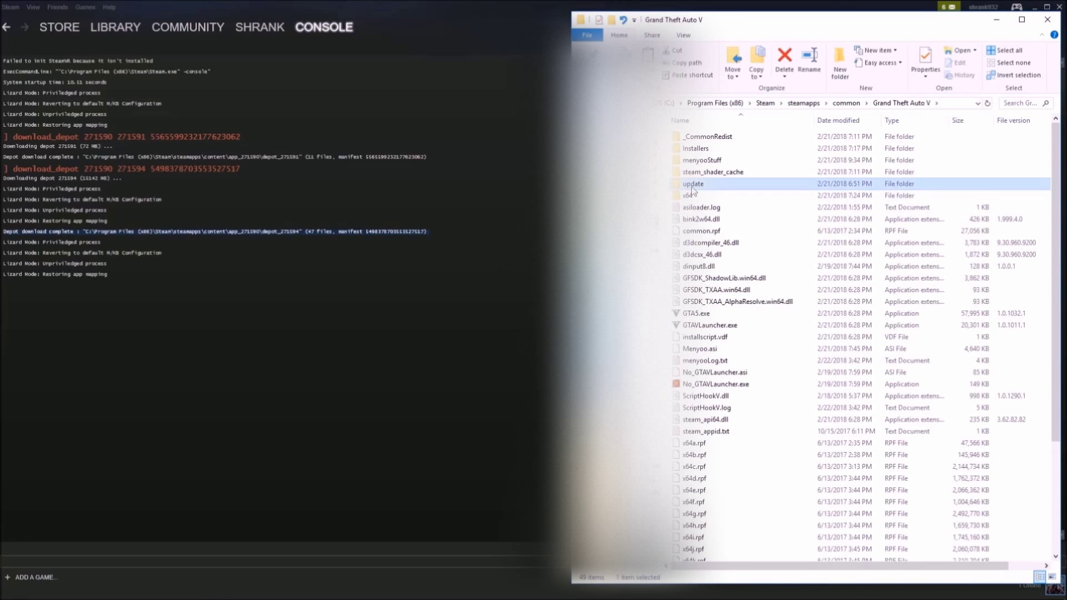
{"action": "double_click", "coordinate": [692, 184]}
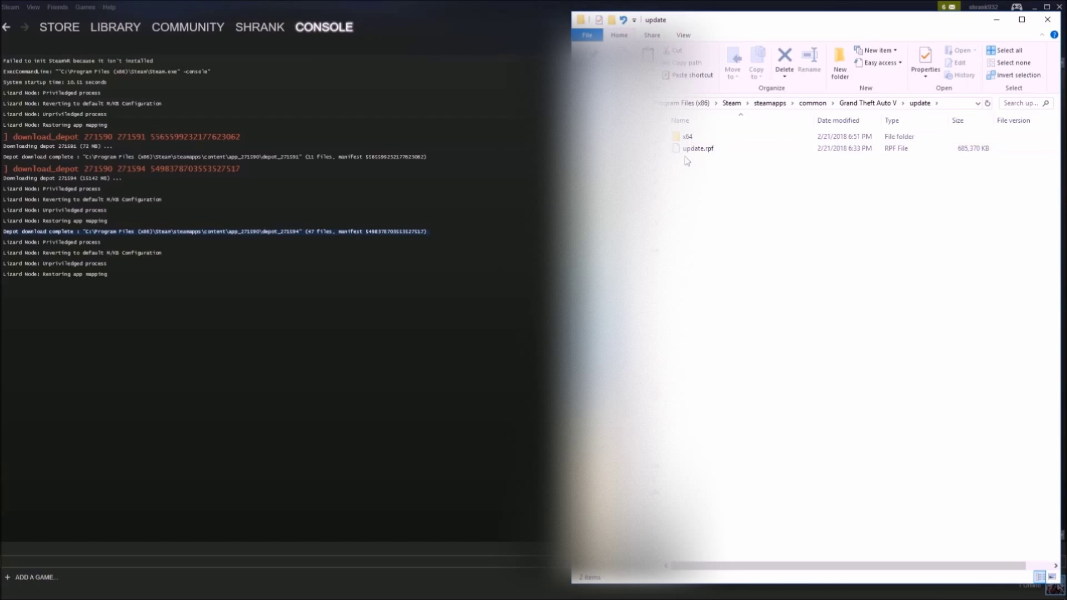
{"action": "key", "text": "alt+Left"}
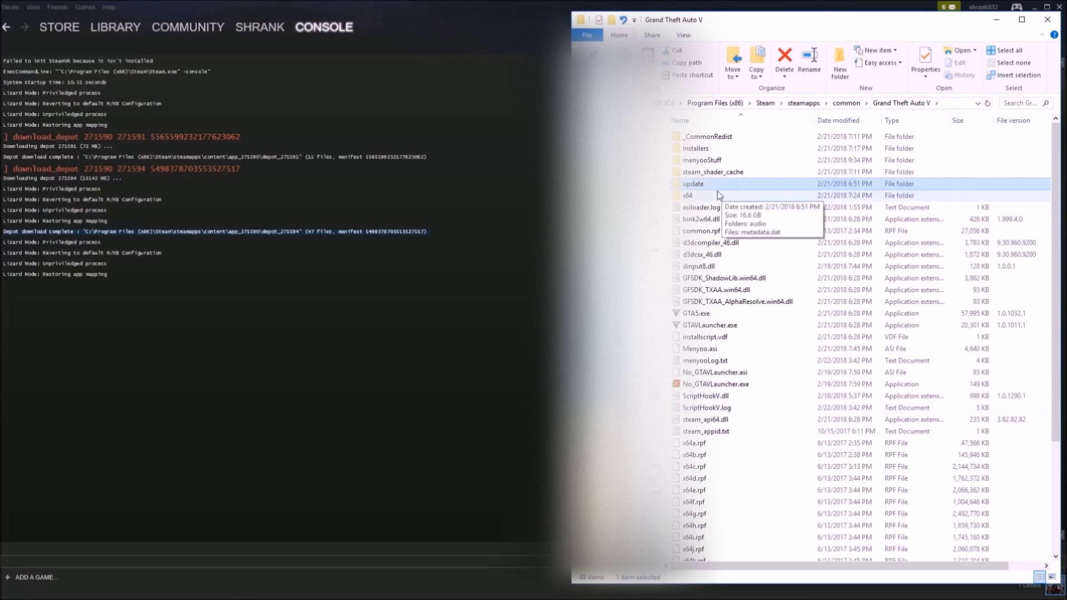
{"action": "scroll", "coordinate": [720, 303], "scroll_direction": "down", "scroll_amount": 4}
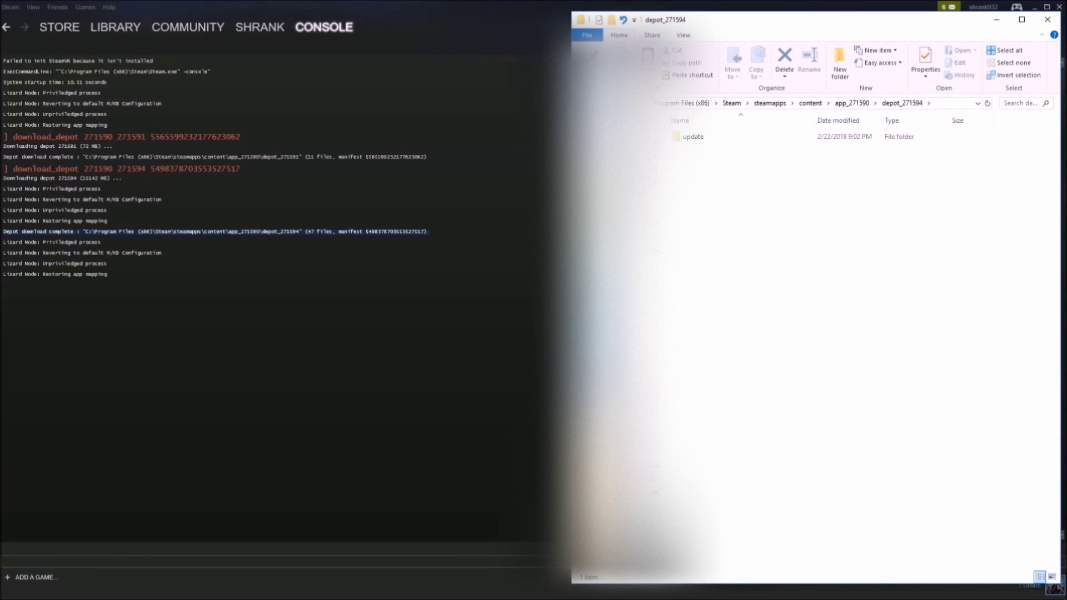
Close the File Explorer, Steam and Notepad windows to return to the desktop
{"action": "left_click", "coordinate": [1048, 20]}
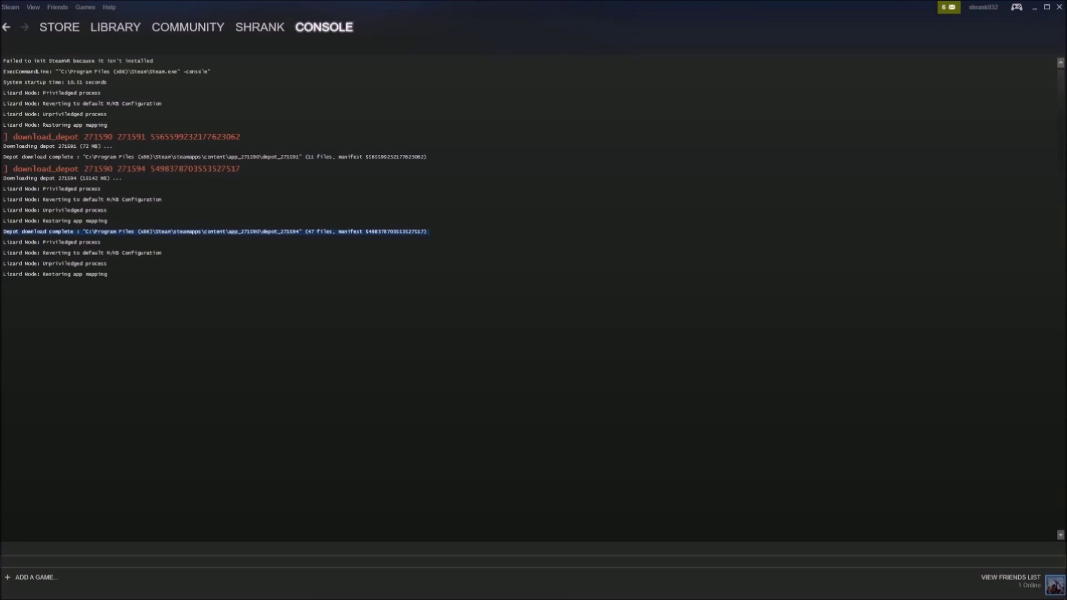
{"action": "left_click", "coordinate": [1059, 7]}
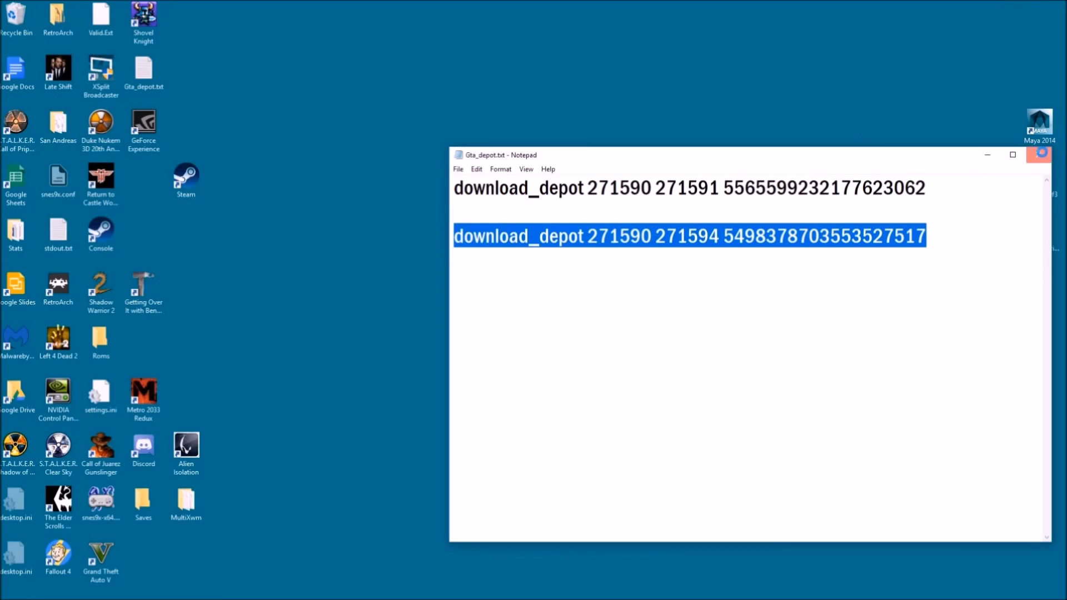
{"action": "left_click", "coordinate": [1038, 155]}
{"action": "left_click", "coordinate": [552, 312]}
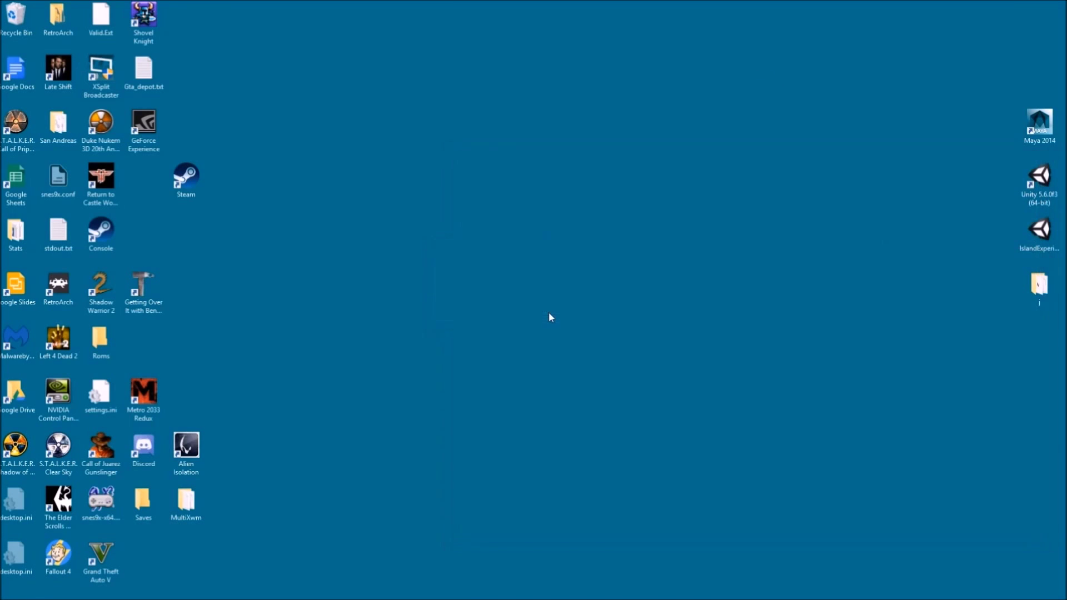
Launch Grand Theft Auto V from its desktop shortcut and walk the character out through the house's front door
{"action": "double_click", "coordinate": [103, 557]}
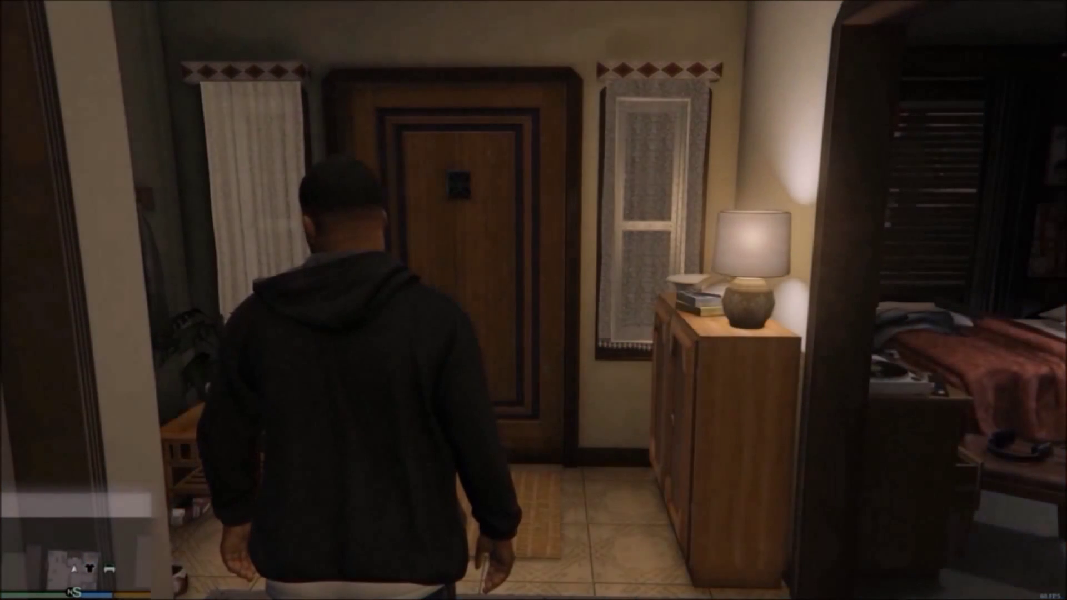
{"action": "key", "text": "w"}
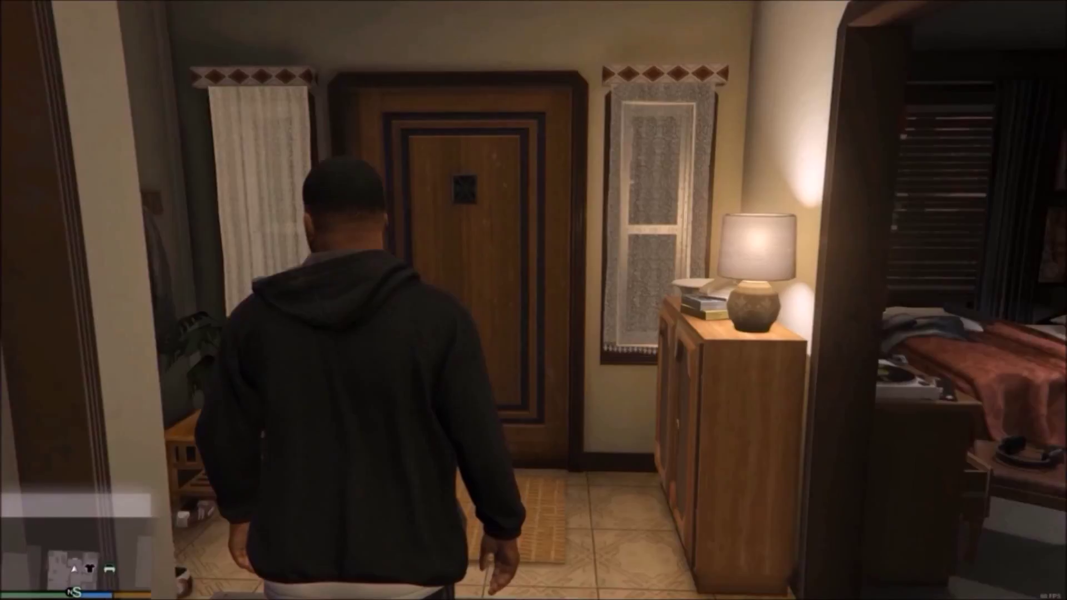
{"action": "key", "text": "w"}
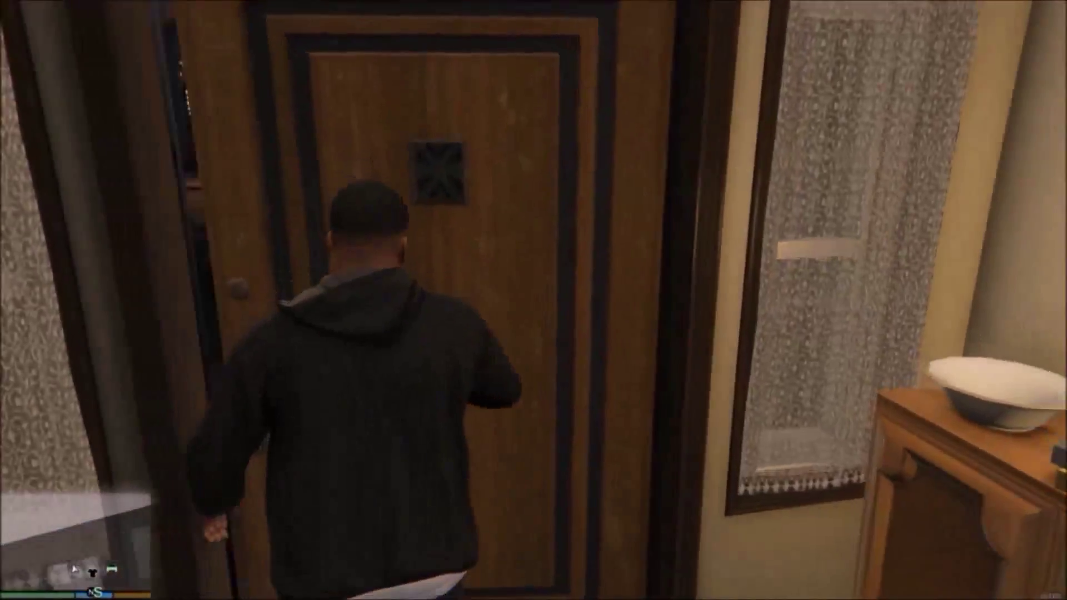
{"action": "key", "text": "s"}
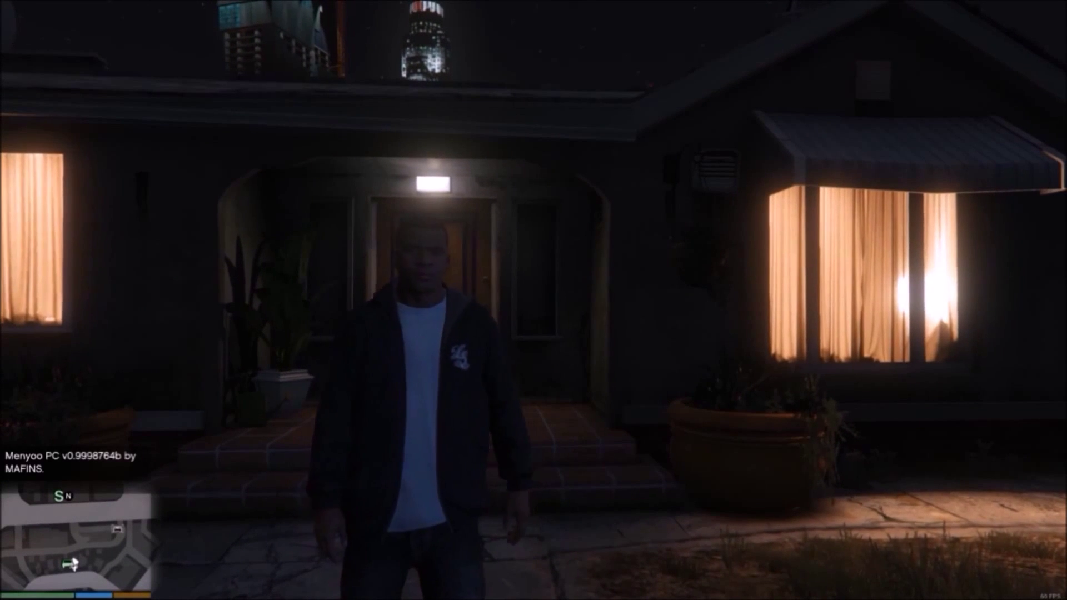
Open the Menyoo mod menu in the game to check its list of options and close it again
{"action": "key", "text": "F8"}
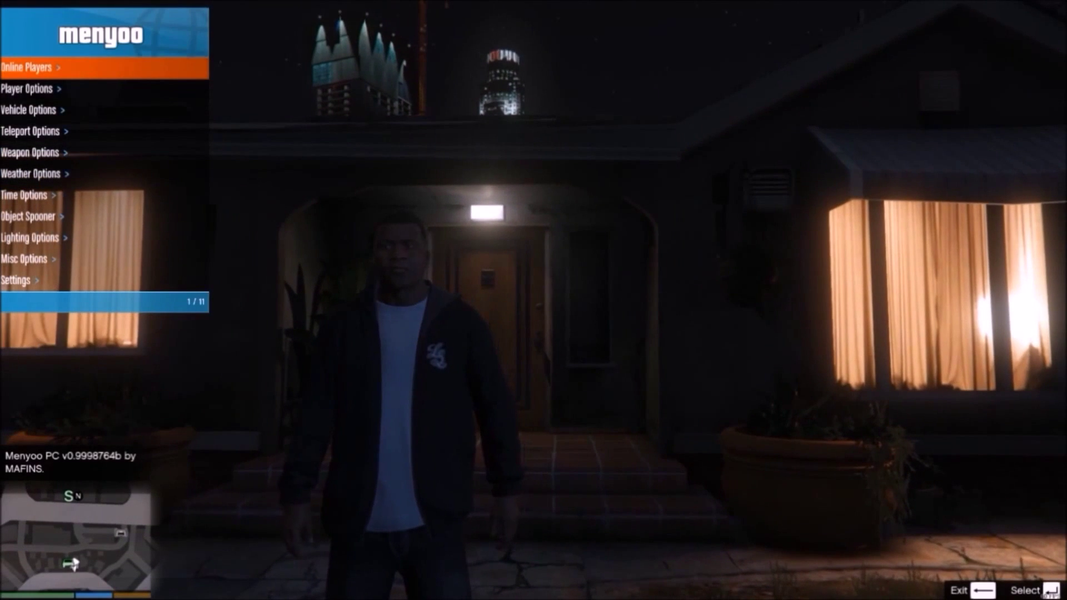
{"action": "key", "text": "F8"}
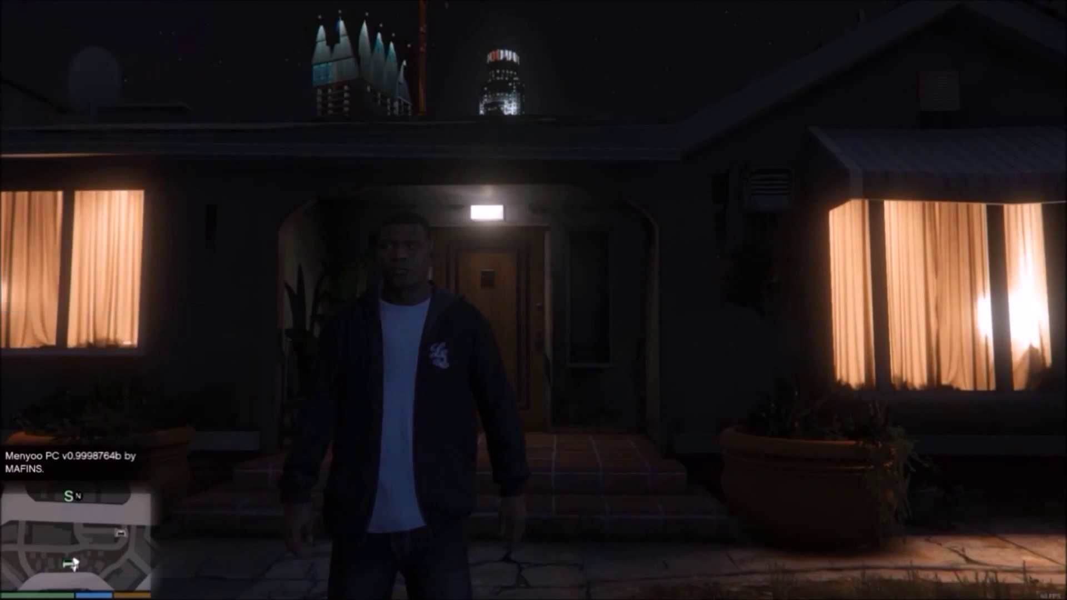
Run the character from the front yard onto the street, jump along the road, and start getting into the old red car
{"action": "key", "text": "w"}
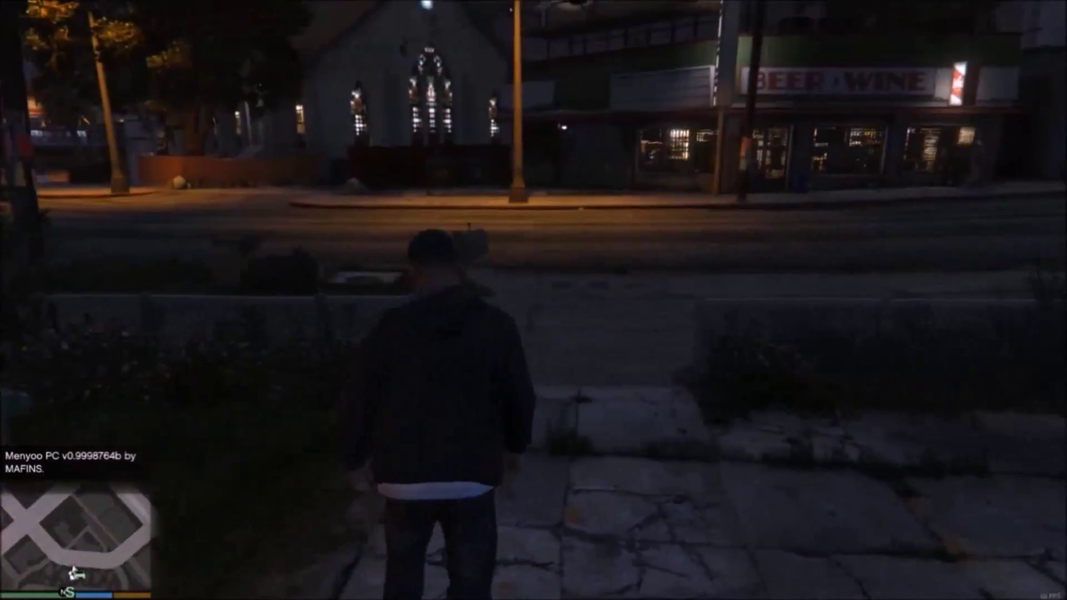
{"action": "key", "text": "shift"}
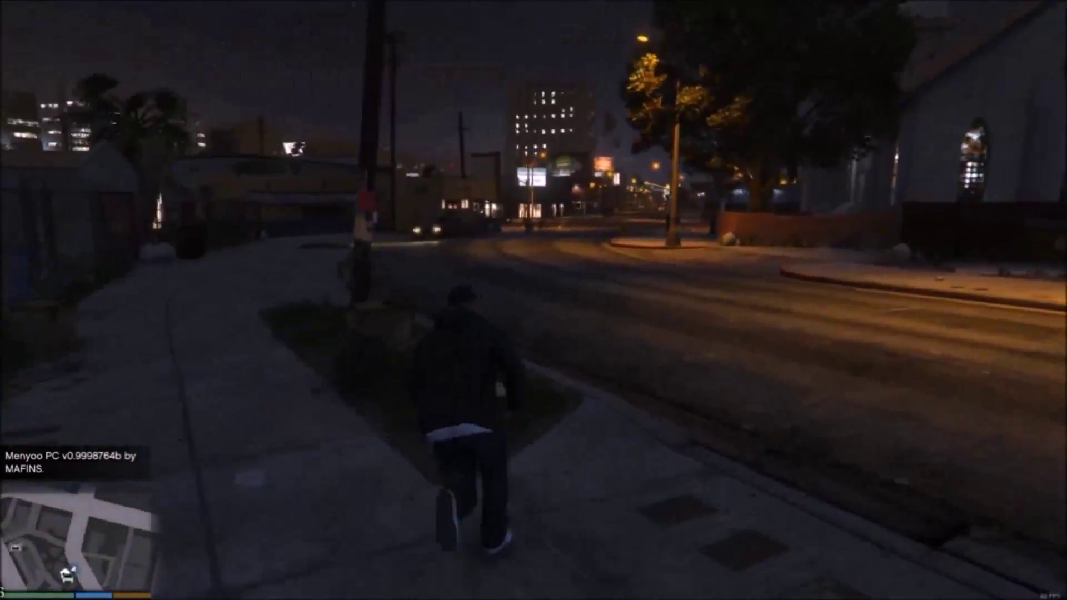
{"action": "key", "text": "space"}
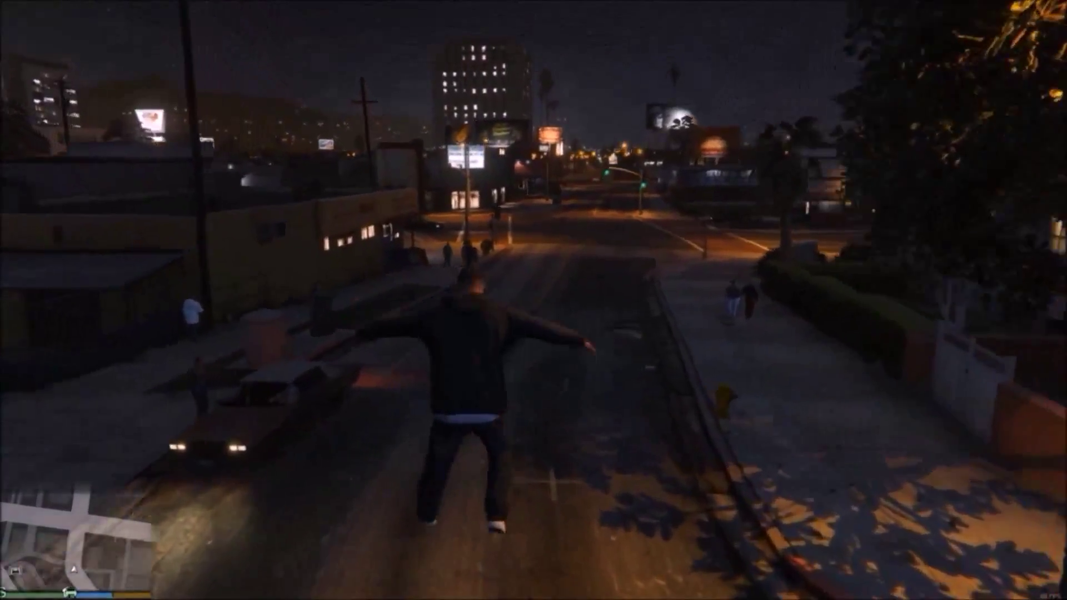
{"action": "key", "text": "f"}
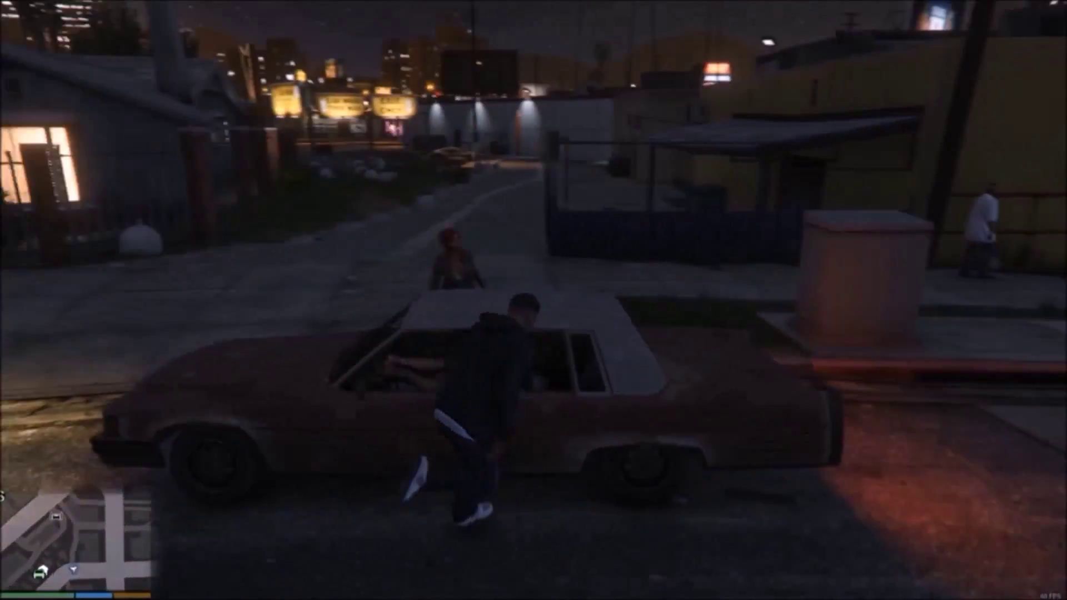